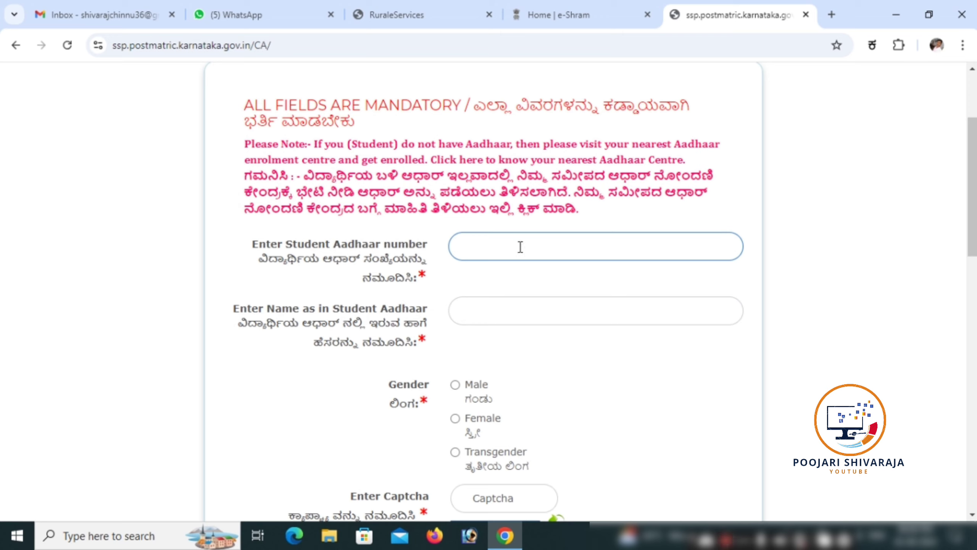
# Enter the student's Aadhaar number and name, and mark the gender as Female.
pyautogui.click(521, 241)
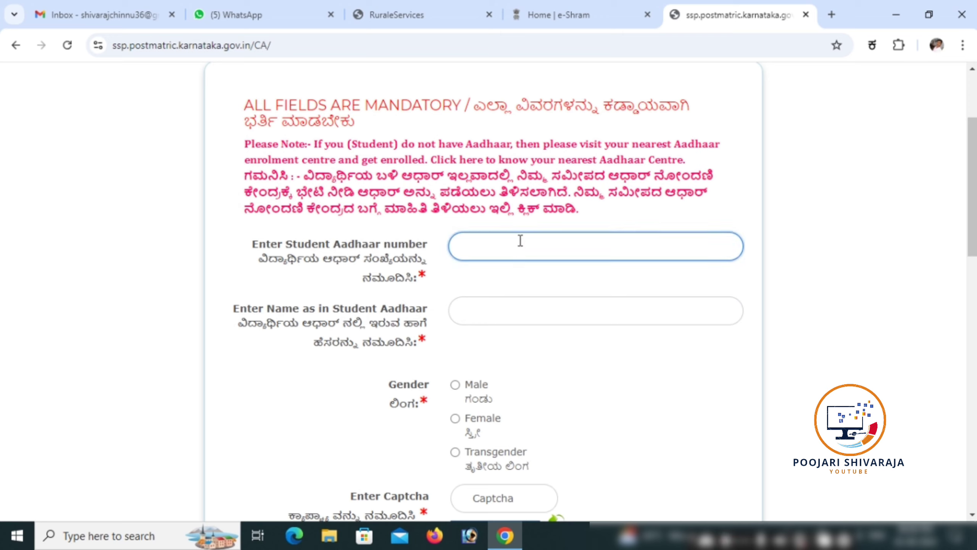
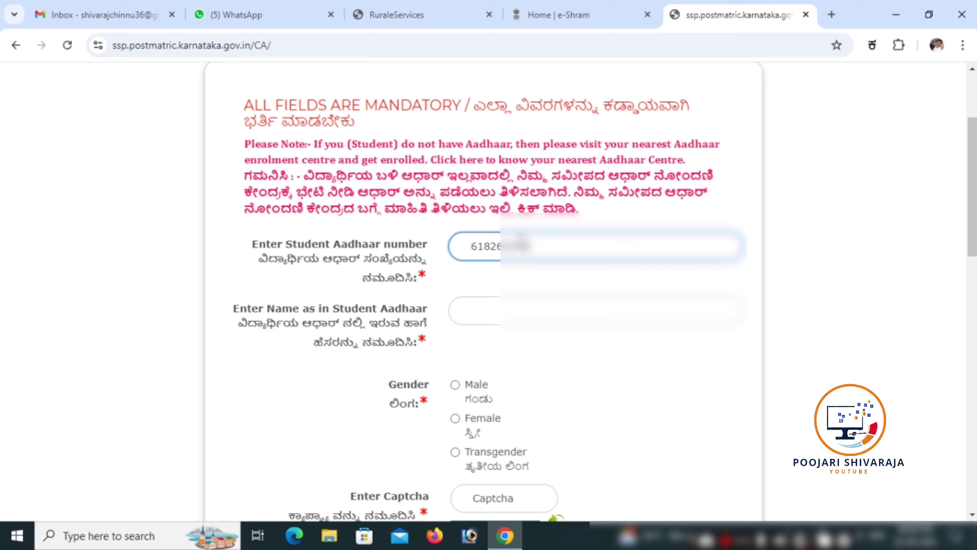
pyautogui.press('Tab')
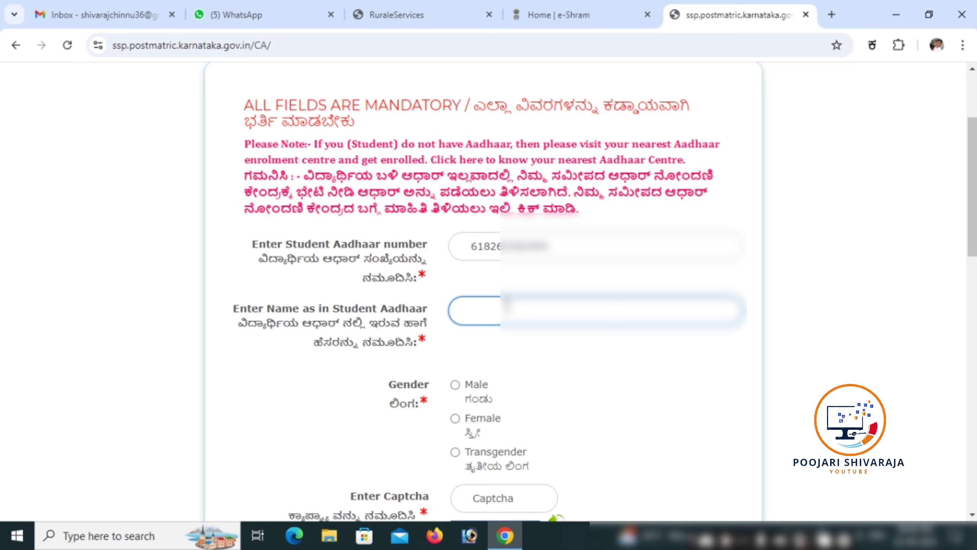
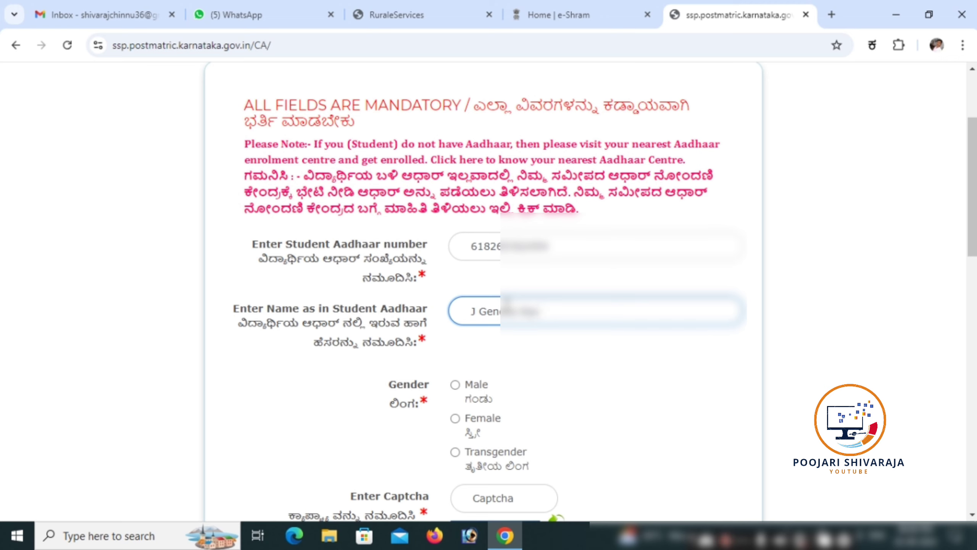
pyautogui.click(455, 421)
# Fill in the captcha, give Aadhaar consent, and continue to the next step.
pyautogui.scroll(-2, 524, 420)
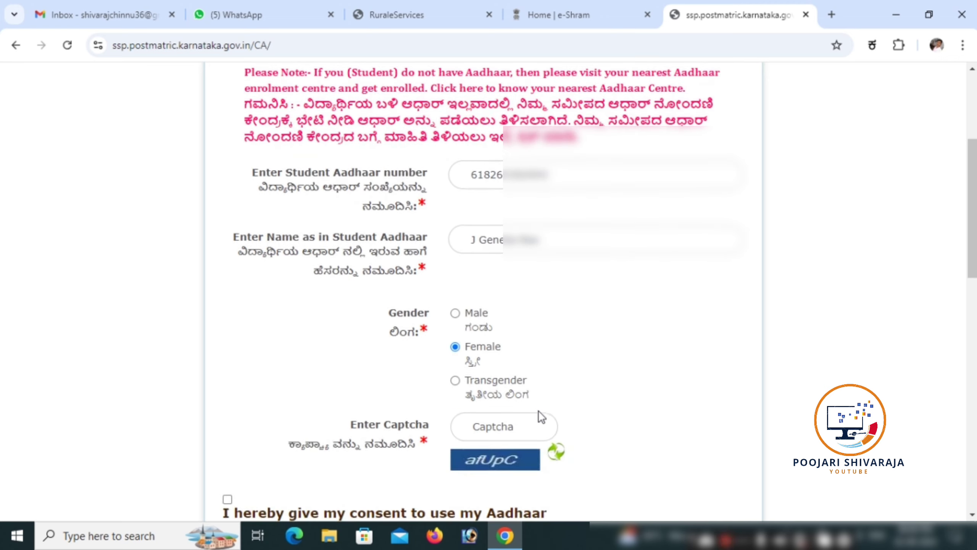
pyautogui.click(491, 430)
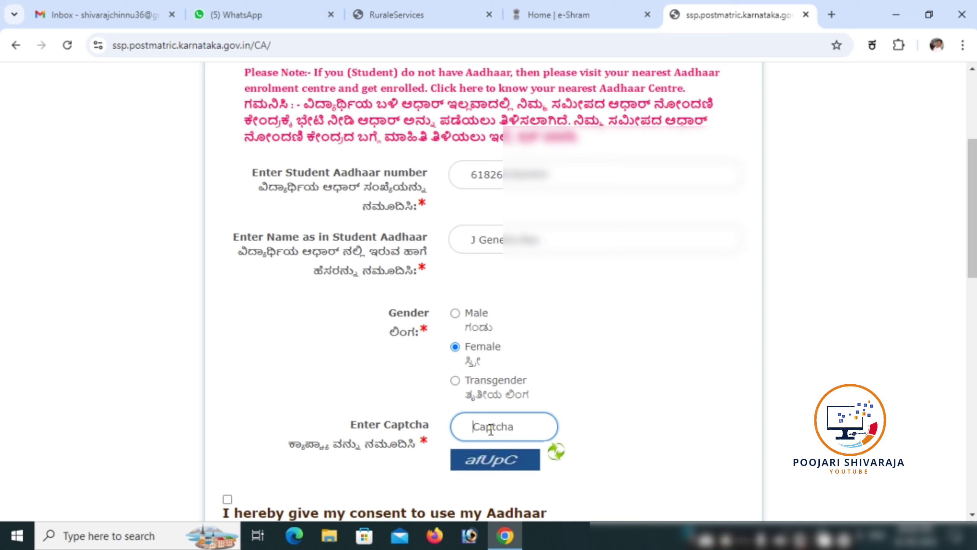
pyautogui.write('afUpC')
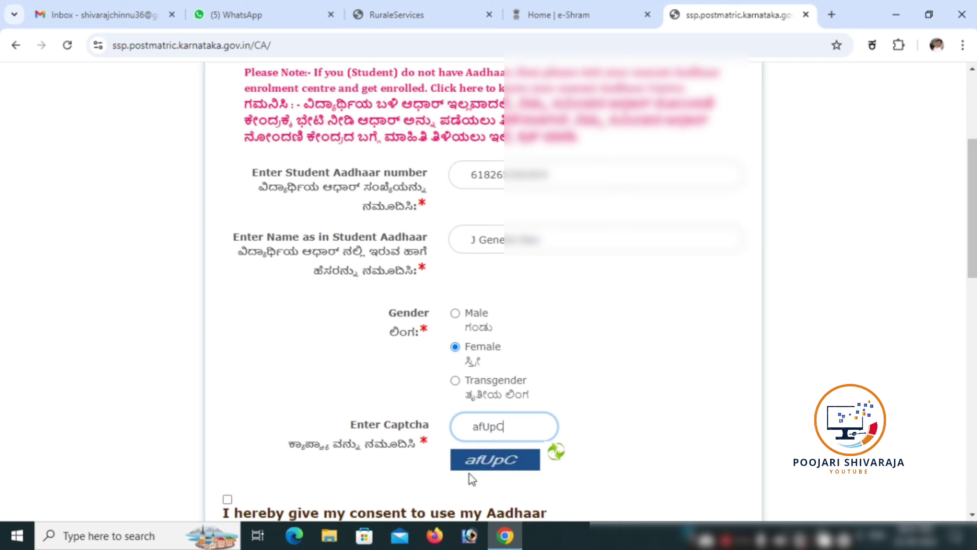
pyautogui.scroll(-2, 470, 473)
pyautogui.click(228, 427)
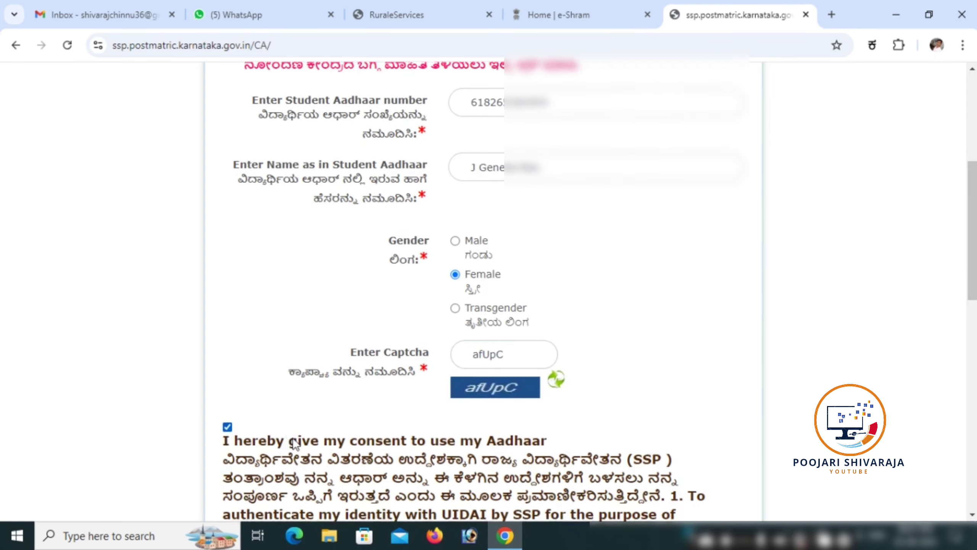
pyautogui.scroll(-6, 513, 488)
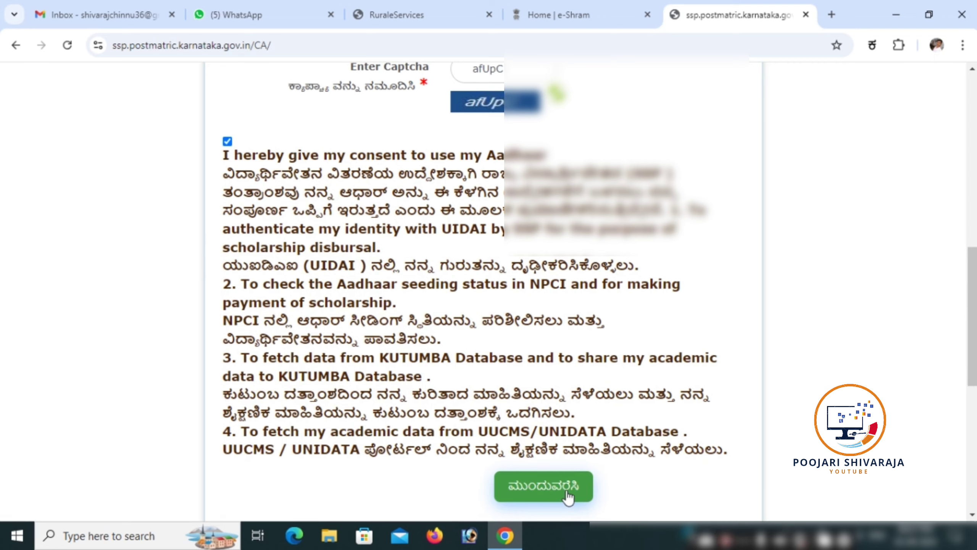
pyautogui.click(568, 496)
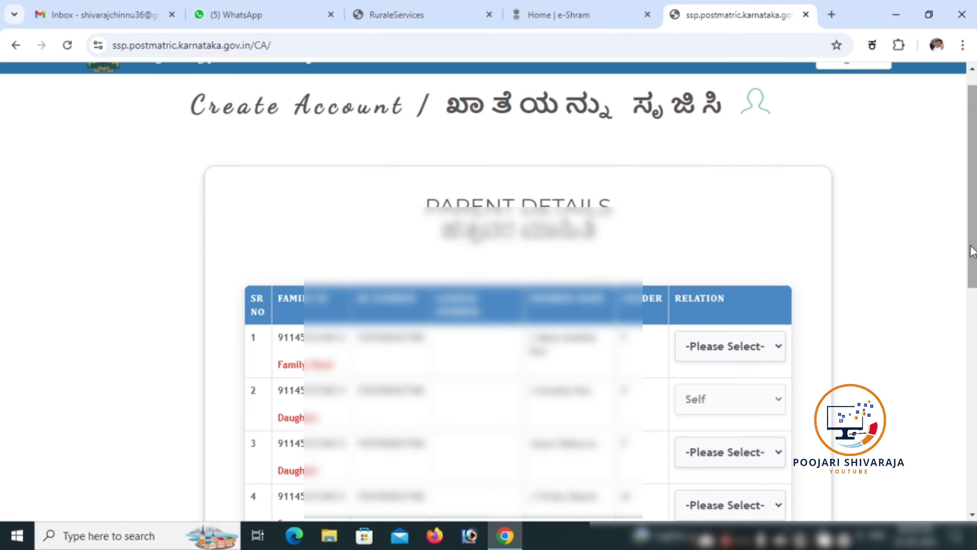
# Set relations to Mother for member 1, Sister for member 3 and Brother for member 4.
pyautogui.scroll(-1, 962, 166)
pyautogui.scroll(-1, 962, 301)
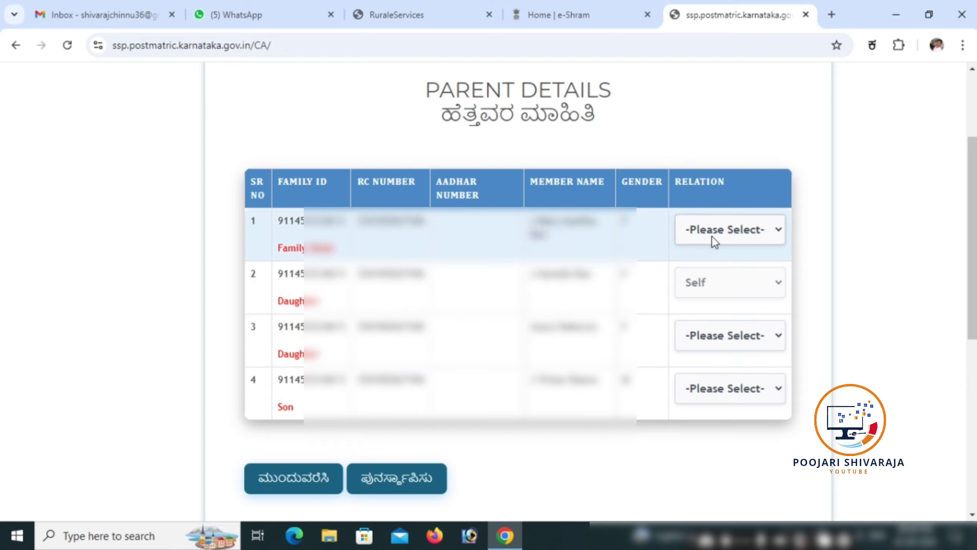
pyautogui.click(713, 241)
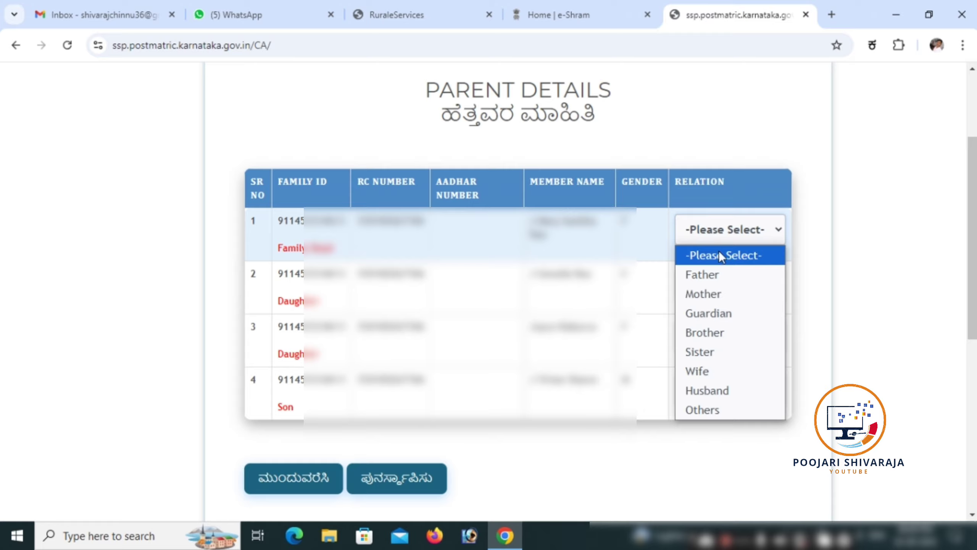
pyautogui.click(725, 294)
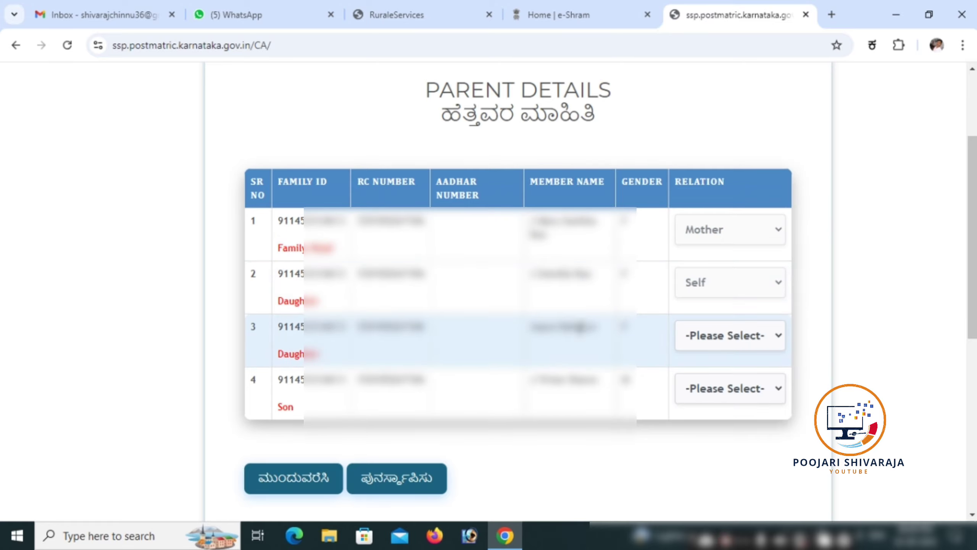
pyautogui.click(727, 336)
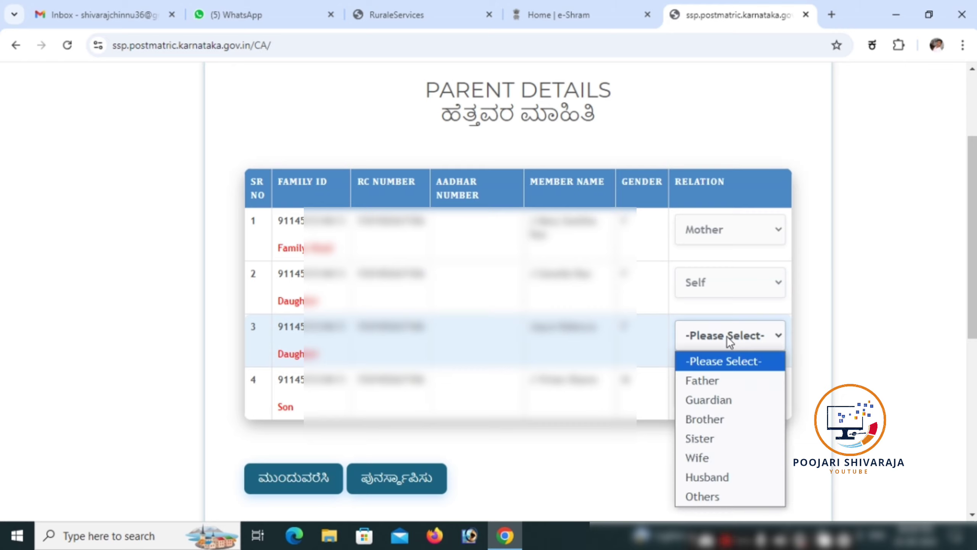
pyautogui.click(710, 441)
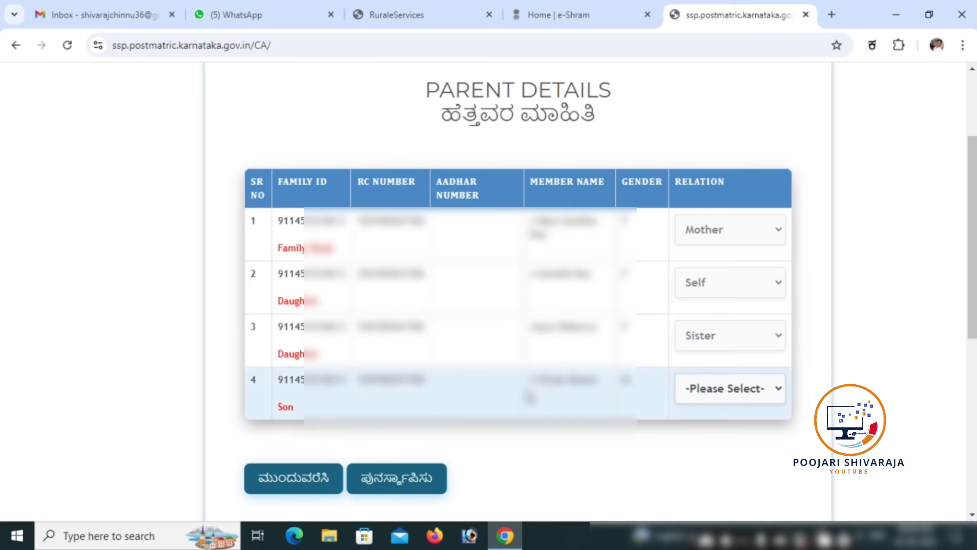
pyautogui.click(714, 392)
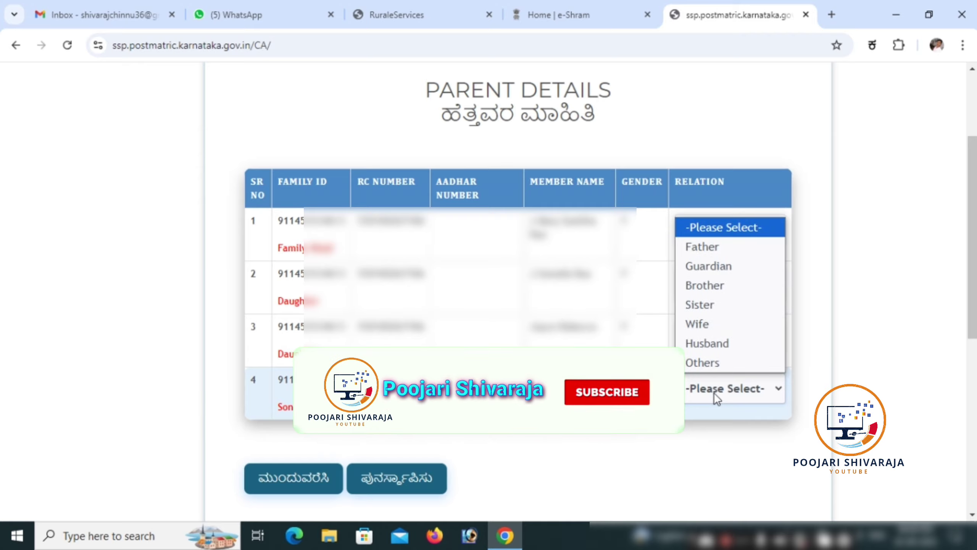
pyautogui.click(706, 285)
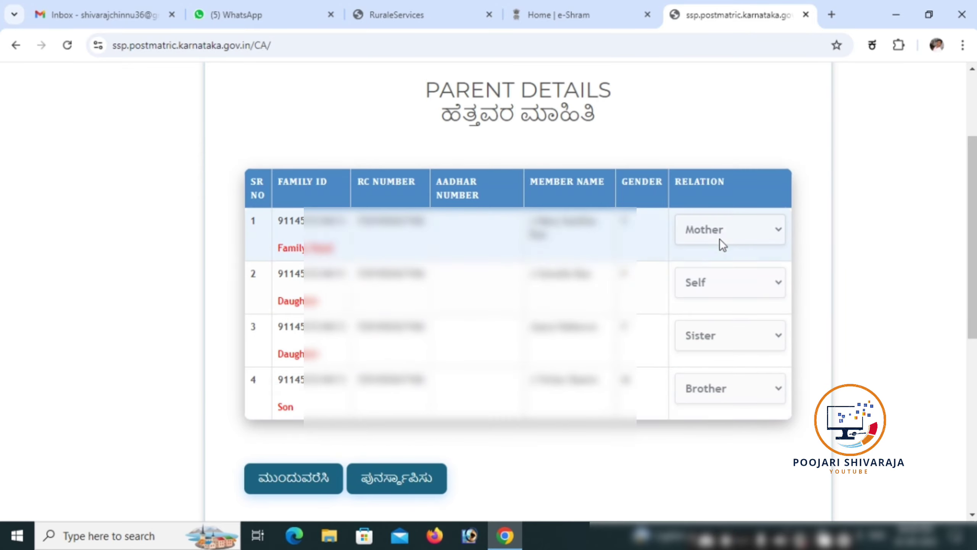
# On the contact details step, enter the student's mobile number and request an OTP.
pyautogui.click(304, 486)
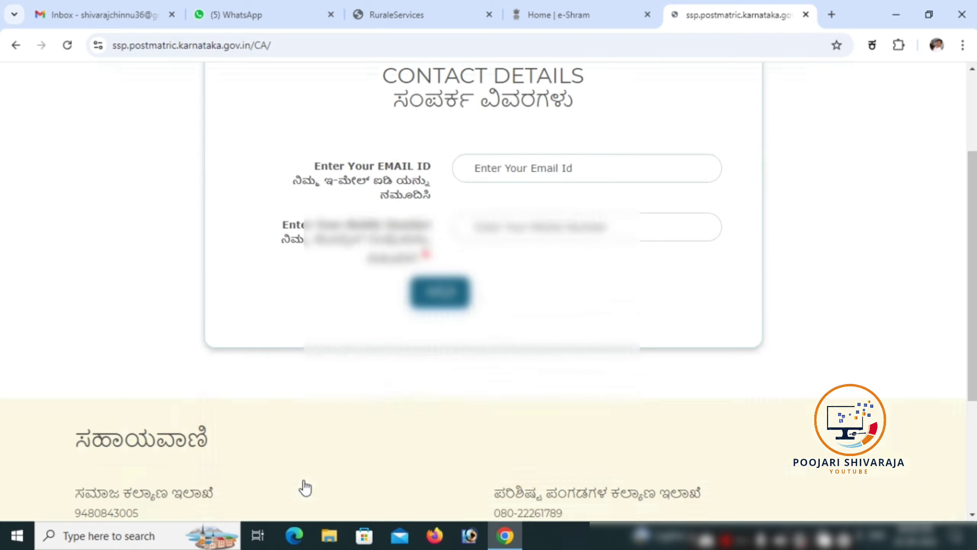
pyautogui.scroll(1, 418, 385)
pyautogui.click(541, 275)
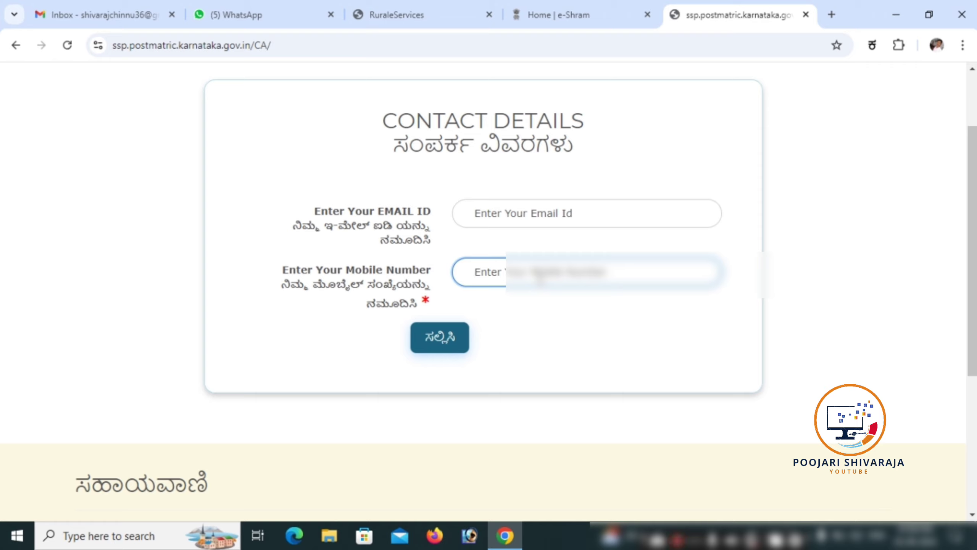
pyautogui.write('8073')
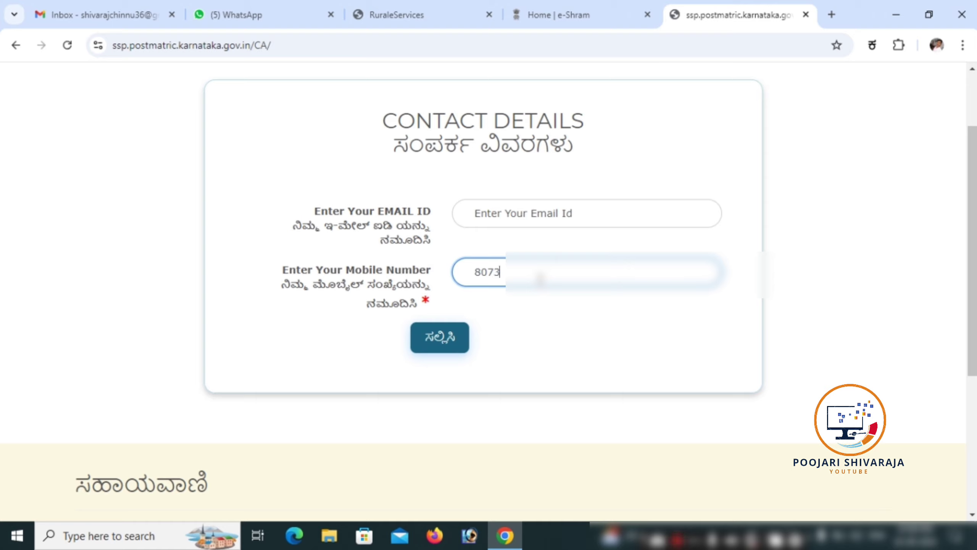
pyautogui.write('2')
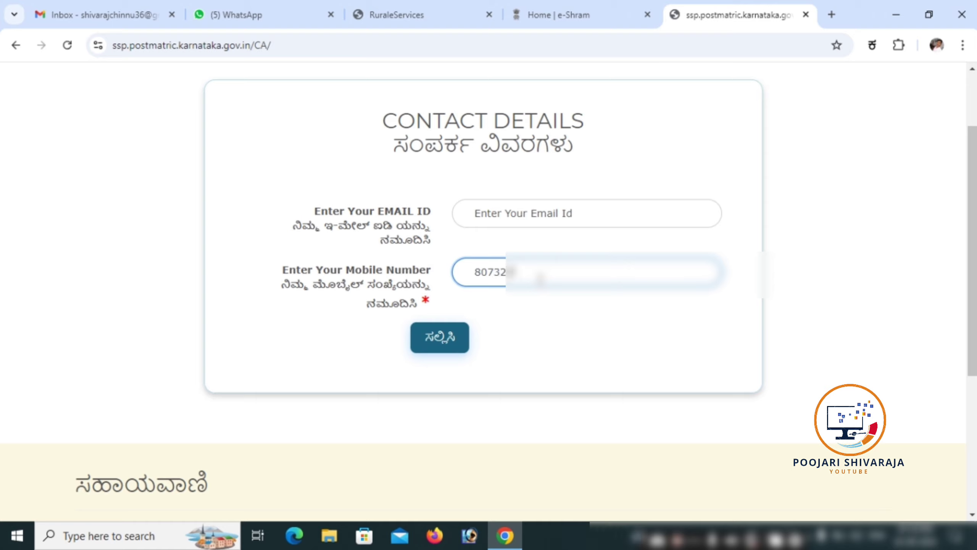
pyautogui.write('1234')
pyautogui.click(438, 343)
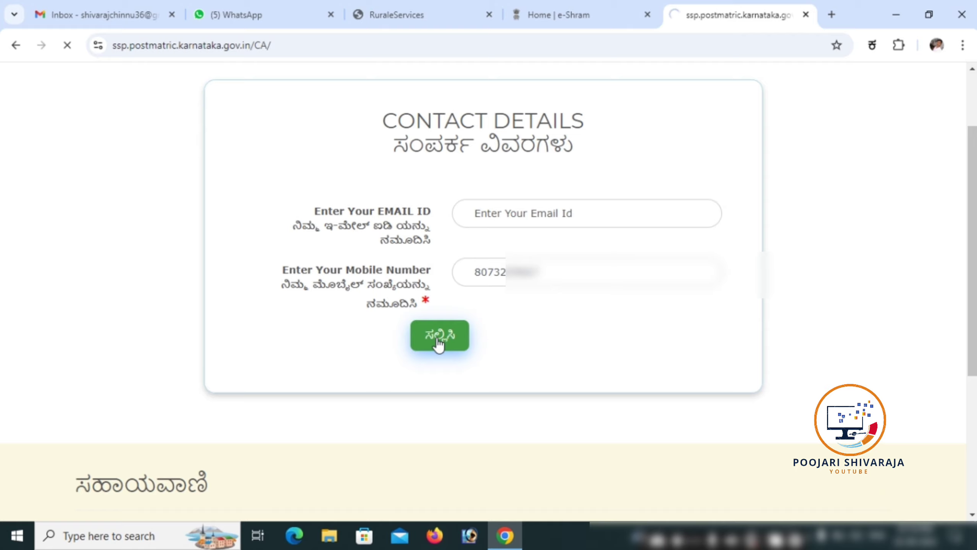
# Enter the received OTP and submit it for verification.
pyautogui.scroll(-2, 618, 166)
pyautogui.click(560, 275)
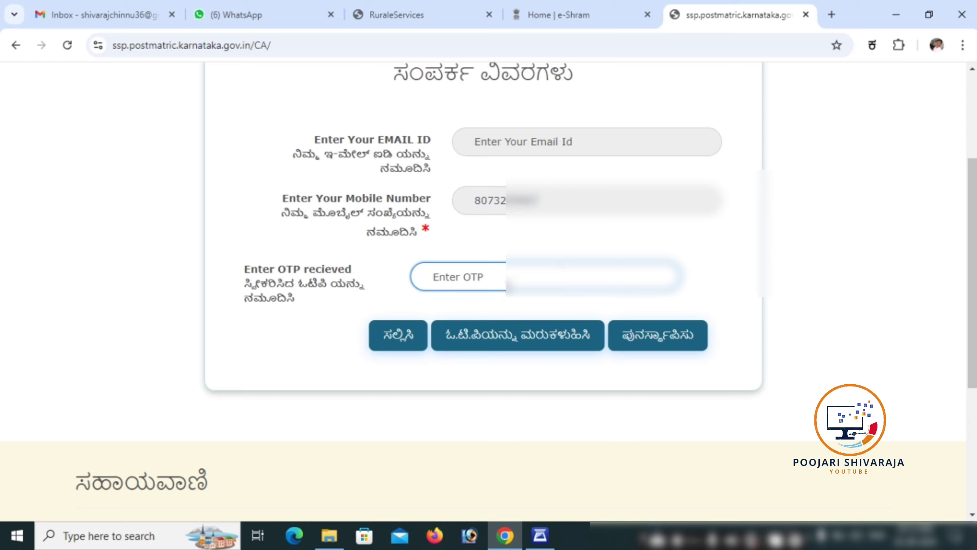
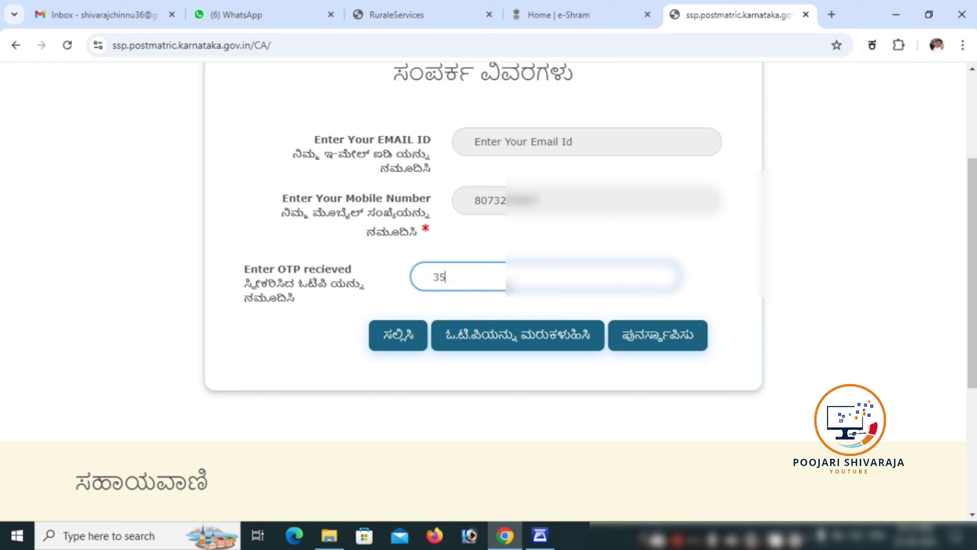
pyautogui.click(392, 347)
pyautogui.click(395, 346)
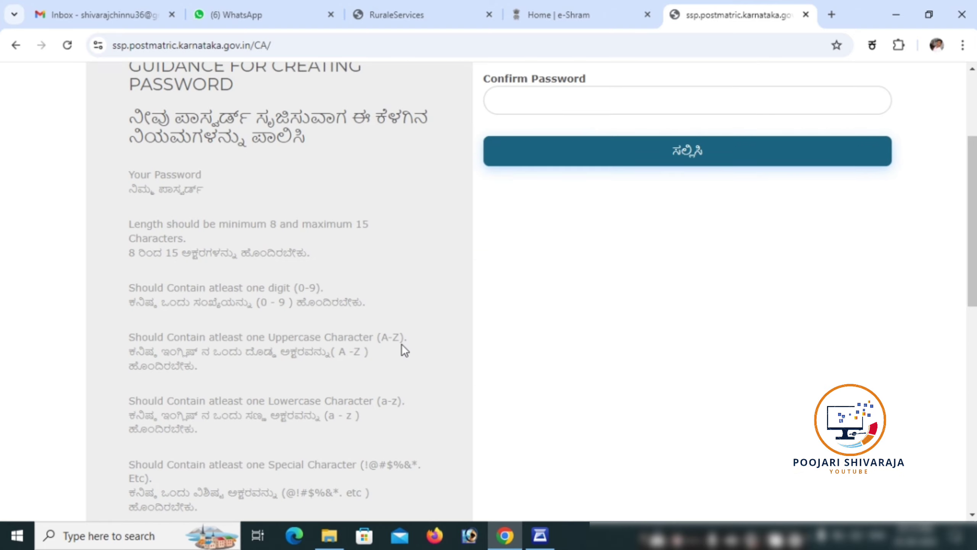
# Enter the new account password, retype it in Confirm Password, and submit.
pyautogui.scroll(4, 423, 340)
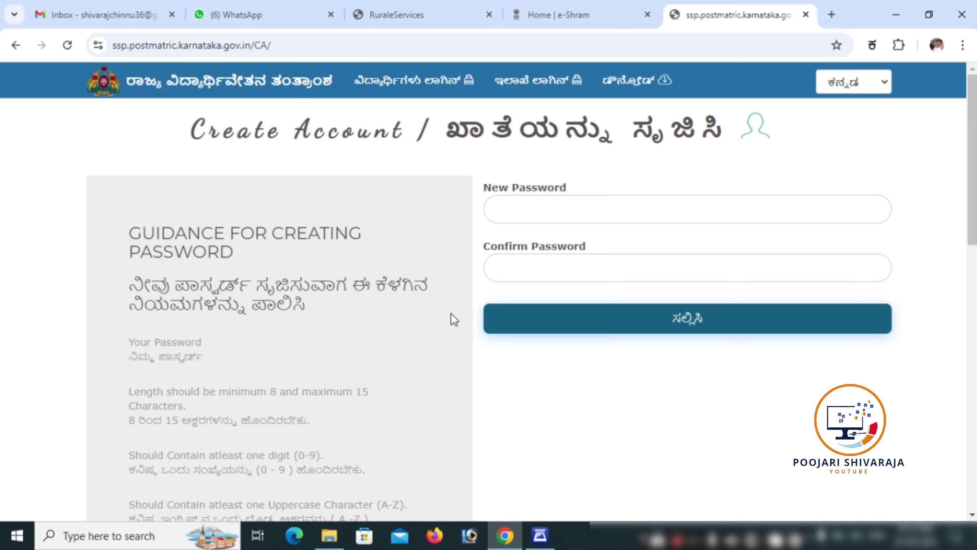
pyautogui.click(548, 211)
pyautogui.scroll(-2, 495, 262)
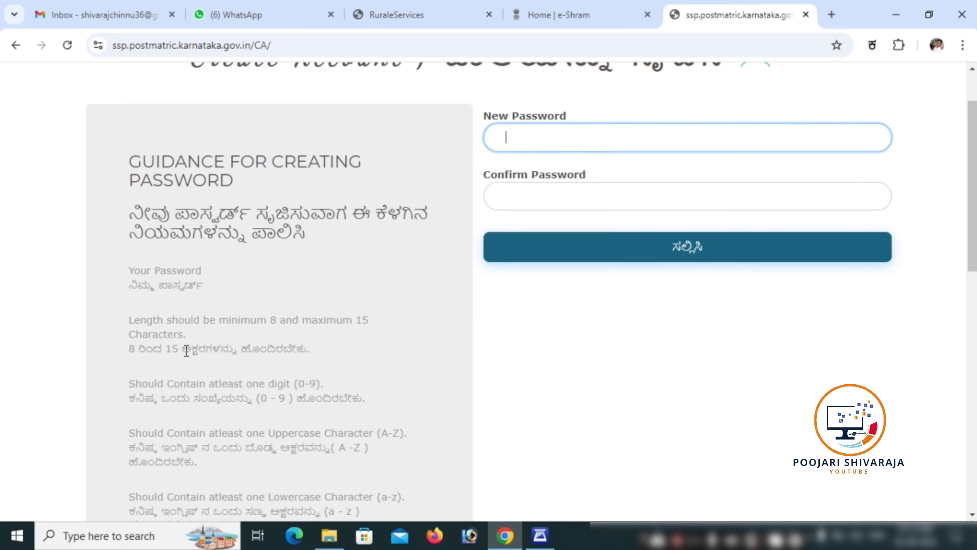
pyautogui.scroll(-2, 270, 358)
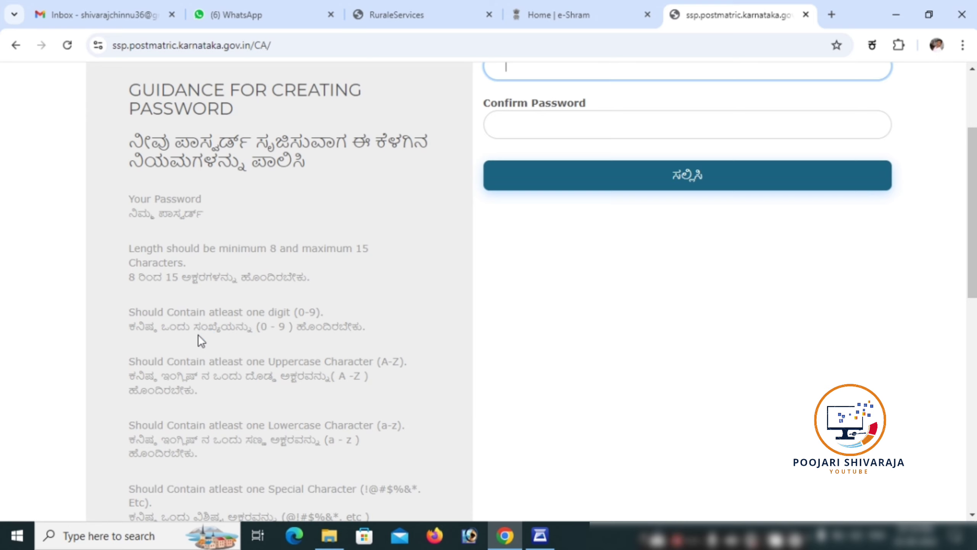
pyautogui.scroll(3, 199, 335)
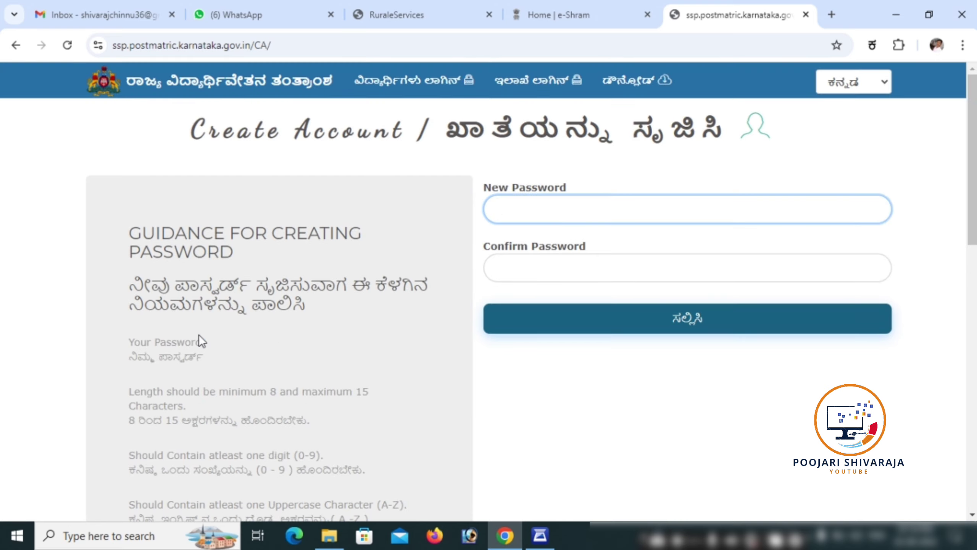
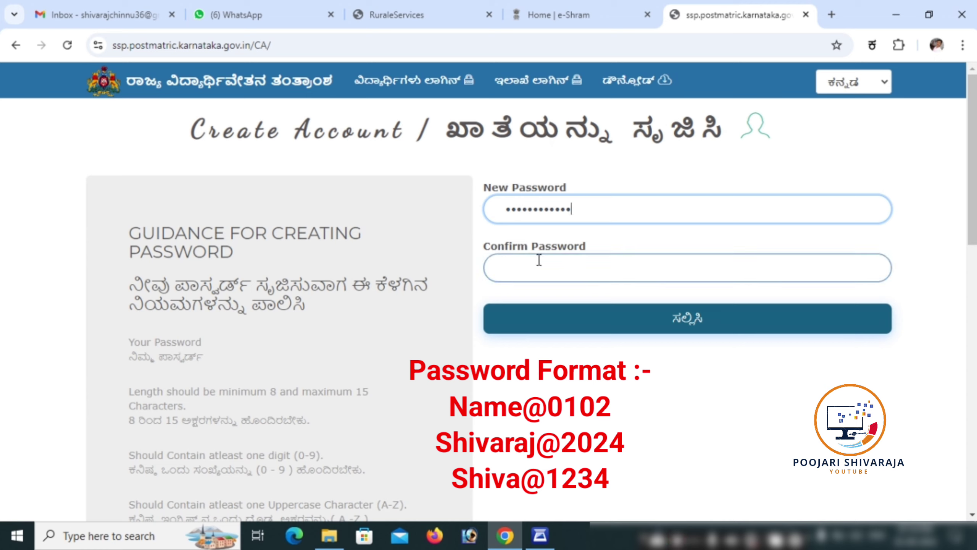
pyautogui.click(539, 273)
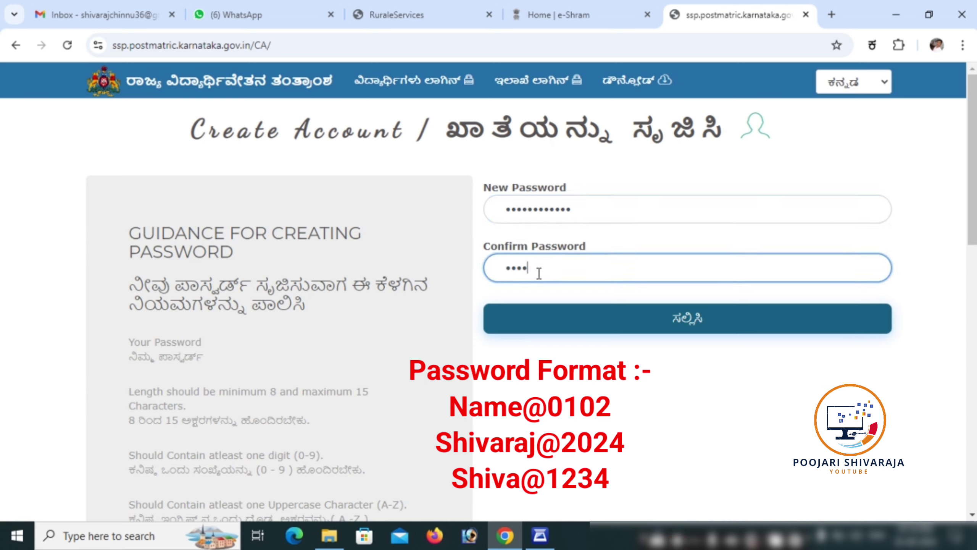
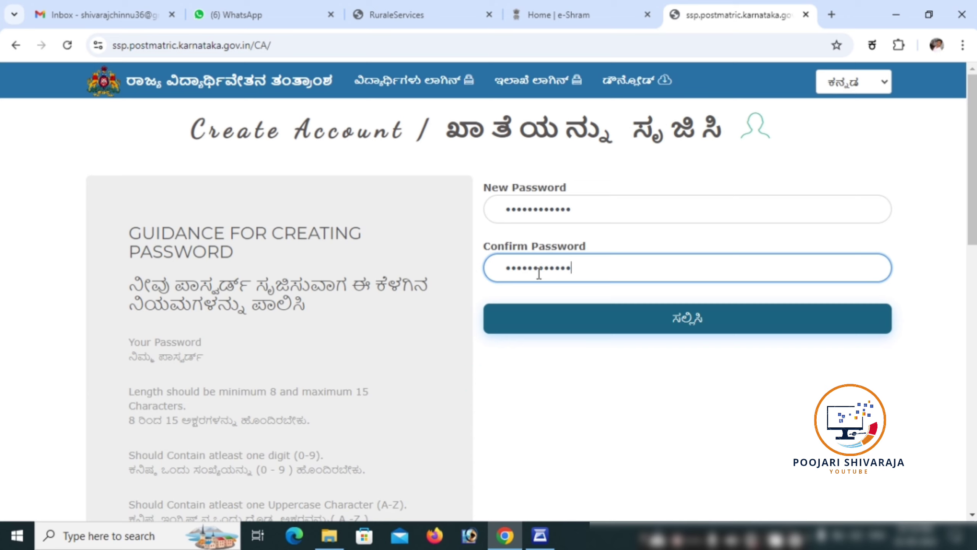
pyautogui.click(683, 315)
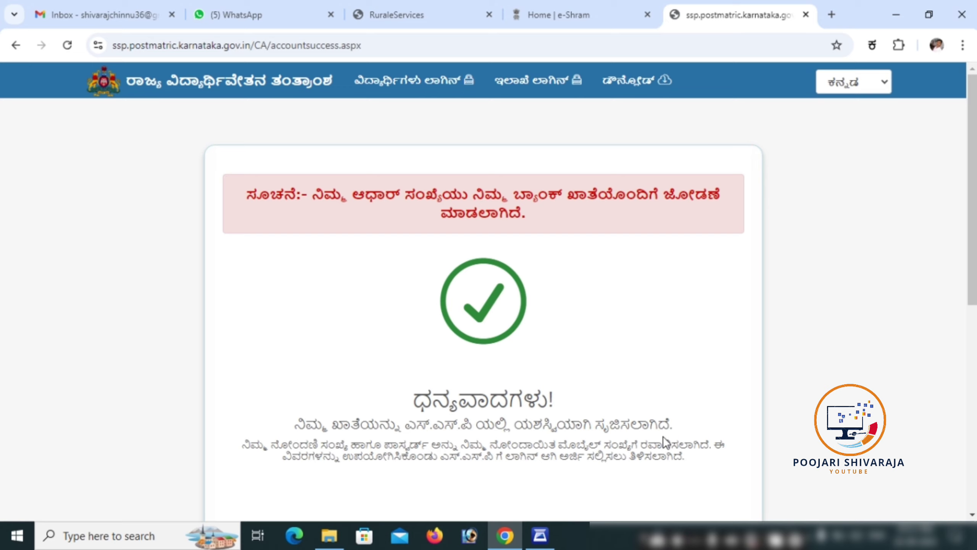
# Go to the Students Login page from the top bar.
pyautogui.scroll(-2, 483, 380)
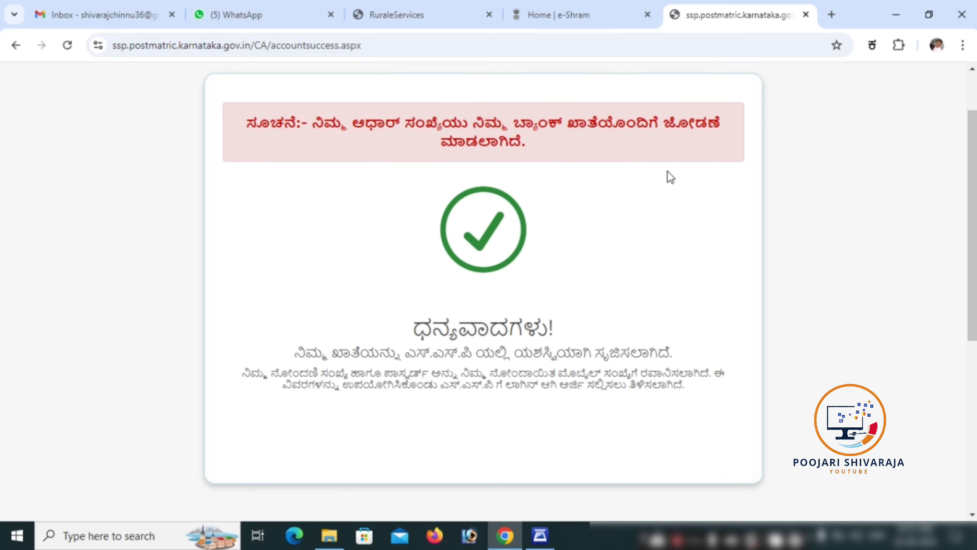
pyautogui.scroll(-6, 532, 308)
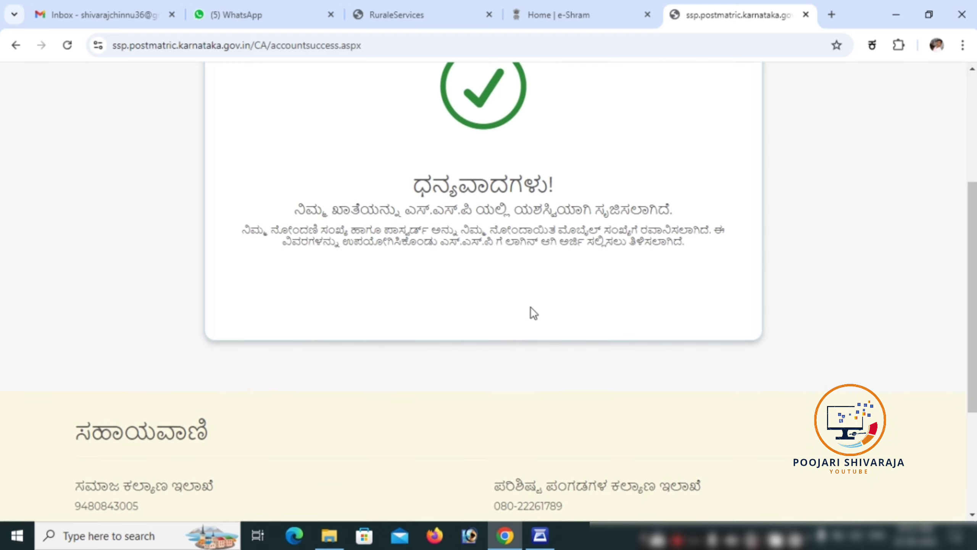
pyautogui.scroll(8, 531, 307)
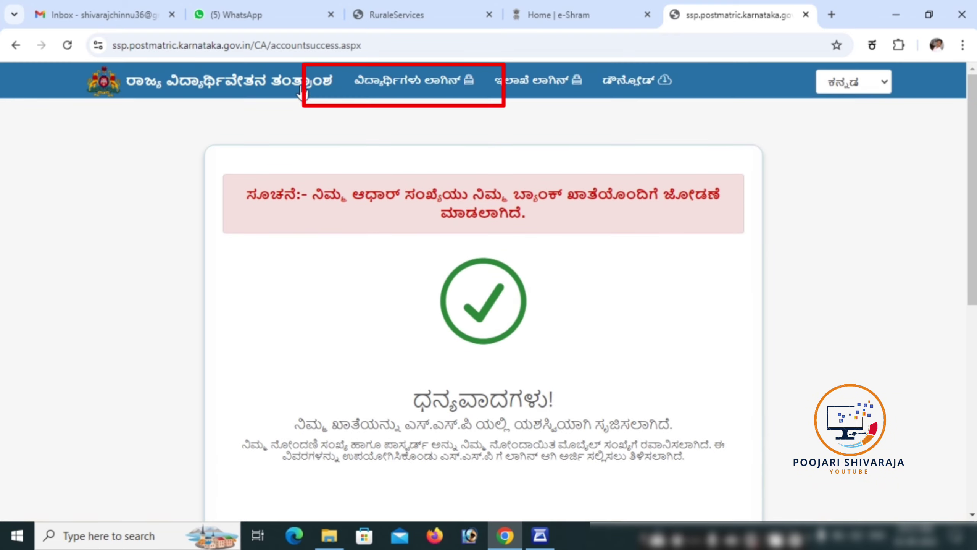
pyautogui.click(442, 91)
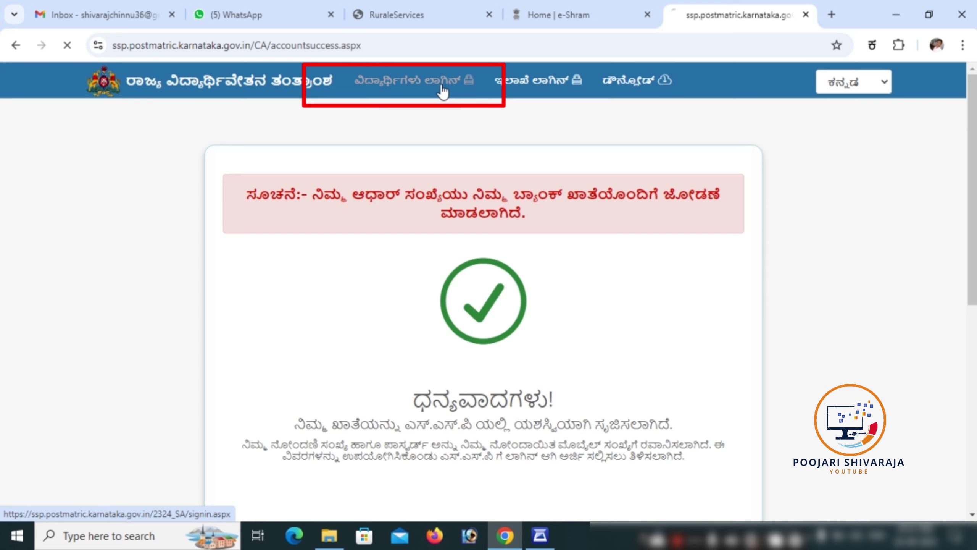
pyautogui.scroll(-2, 585, 338)
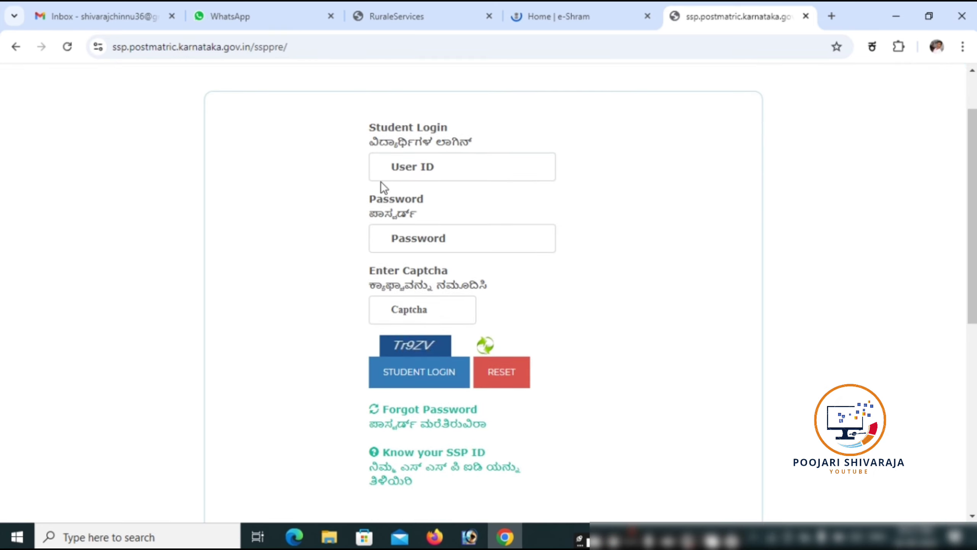
# Log in with the new student user ID, account password and the captcha.
pyautogui.click(396, 167)
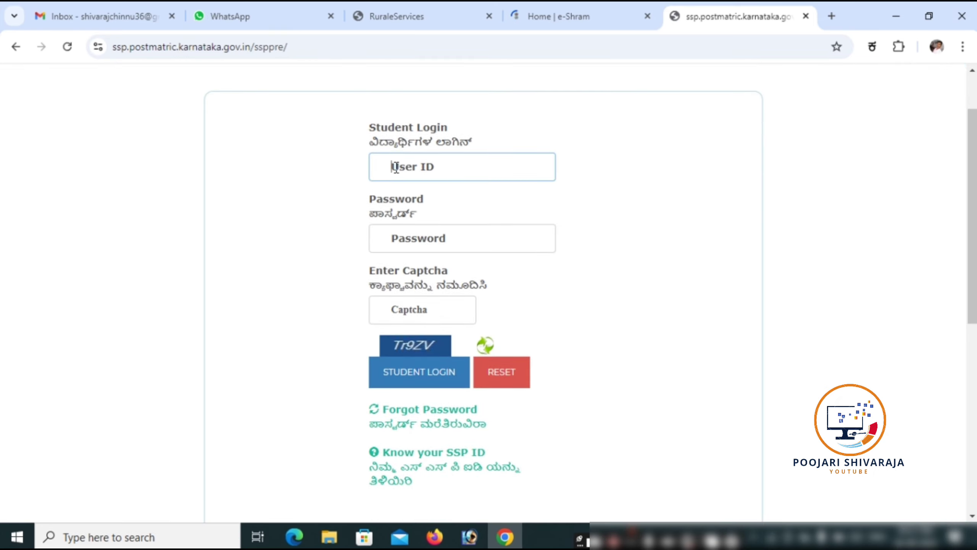
pyautogui.write('2425')
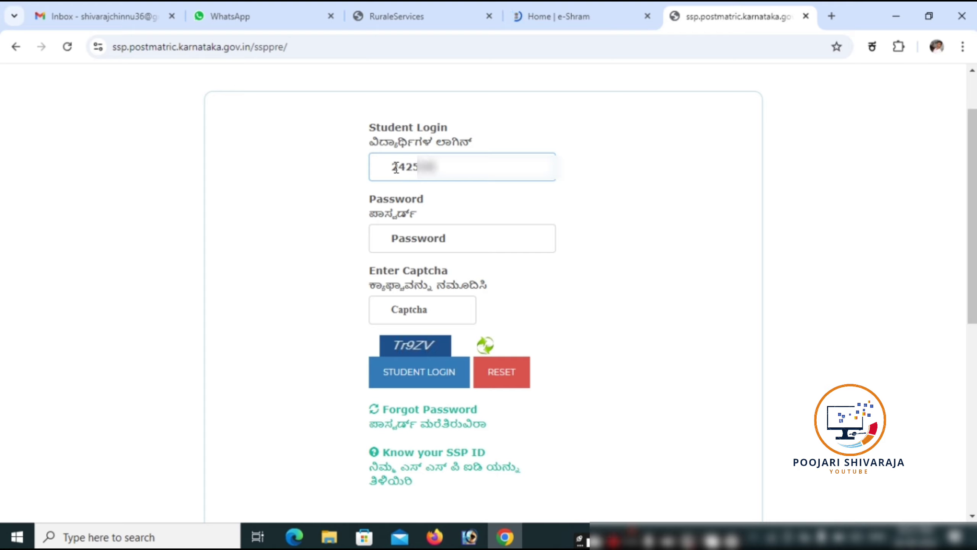
pyautogui.write('000')
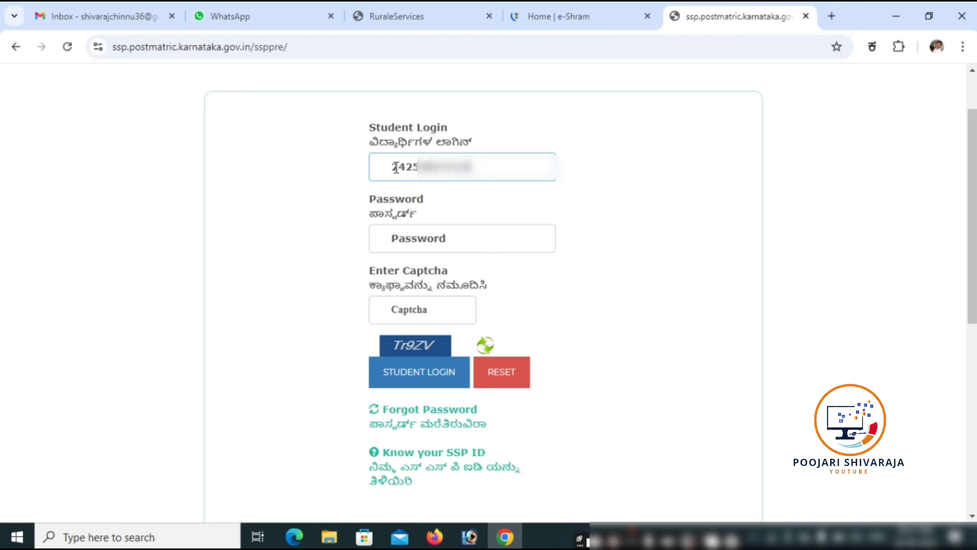
pyautogui.click(418, 238)
pyautogui.write('*********')
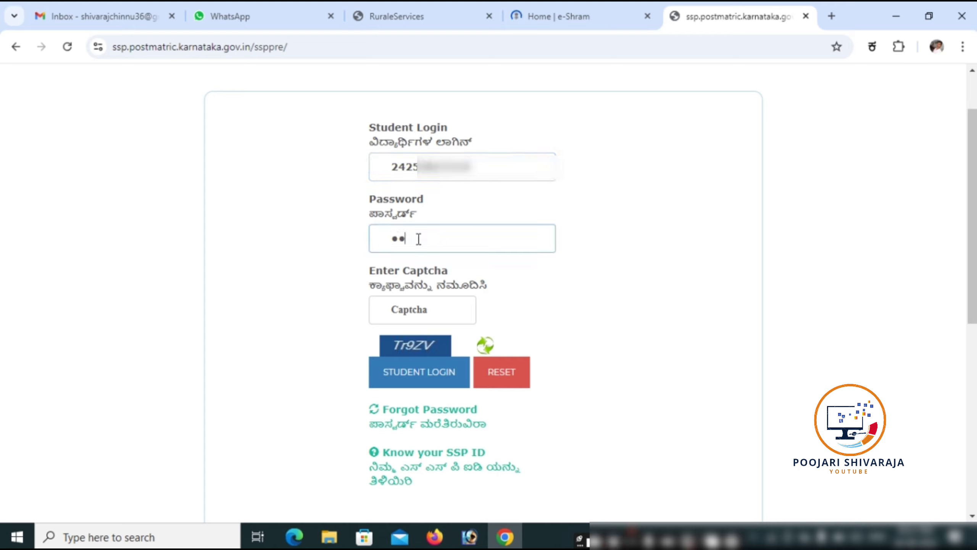
pyautogui.write('****')
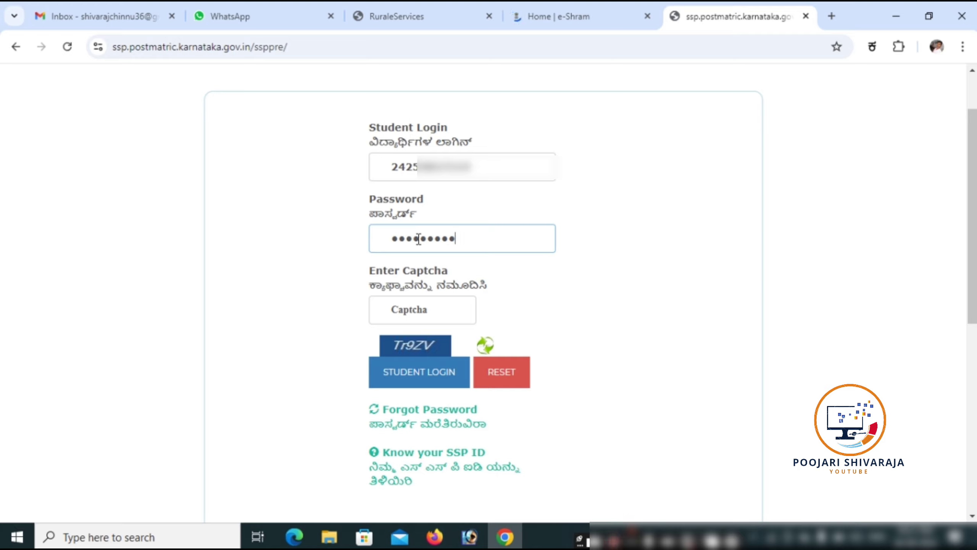
pyautogui.click(388, 308)
pyautogui.write('T')
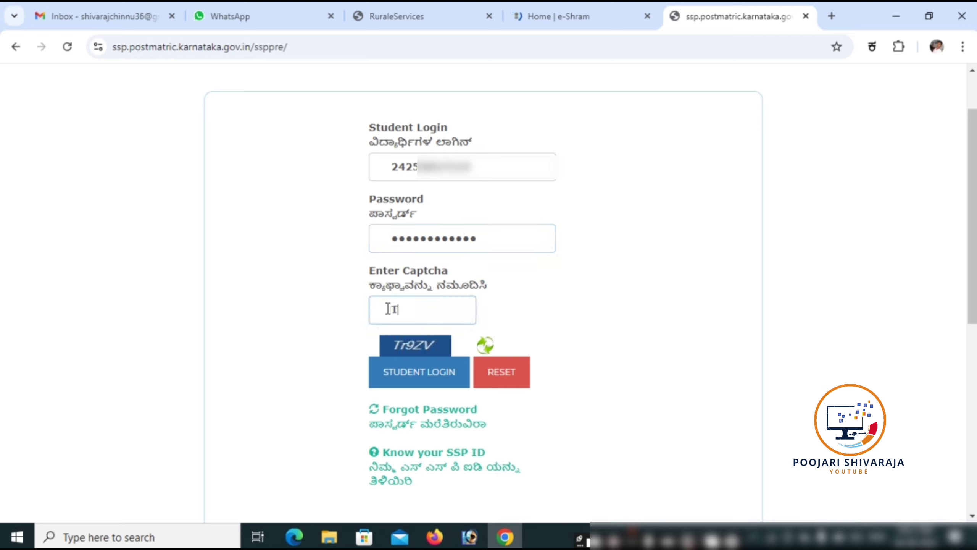
pyautogui.write('r9ZV')
pyautogui.click(405, 376)
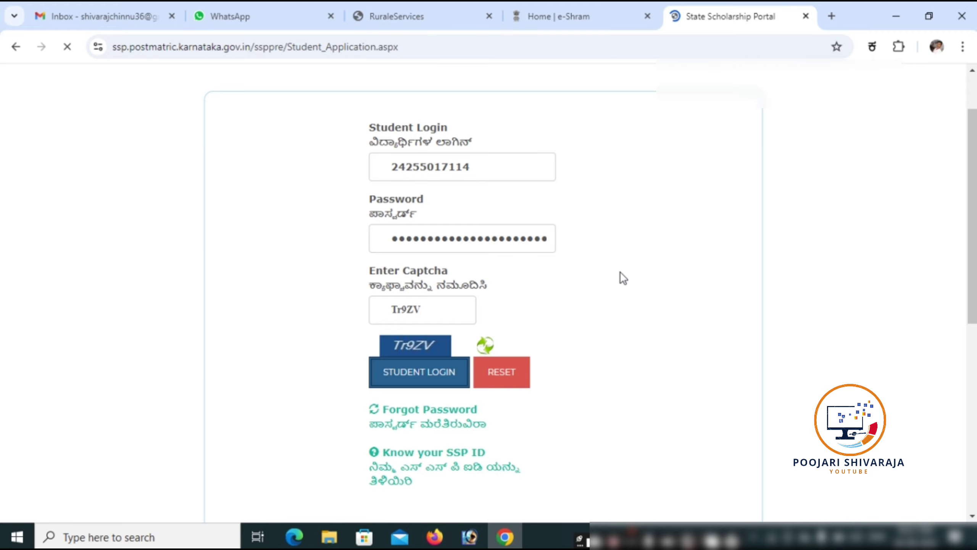
pyautogui.scroll(-6, 504, 322)
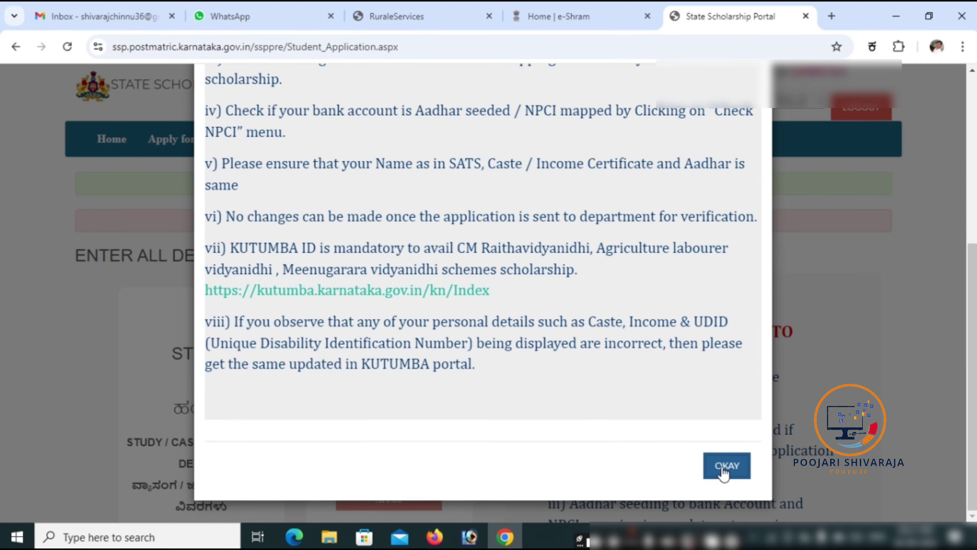
# Dismiss the important instructions notice and go to the e-KYC section.
pyautogui.click(722, 466)
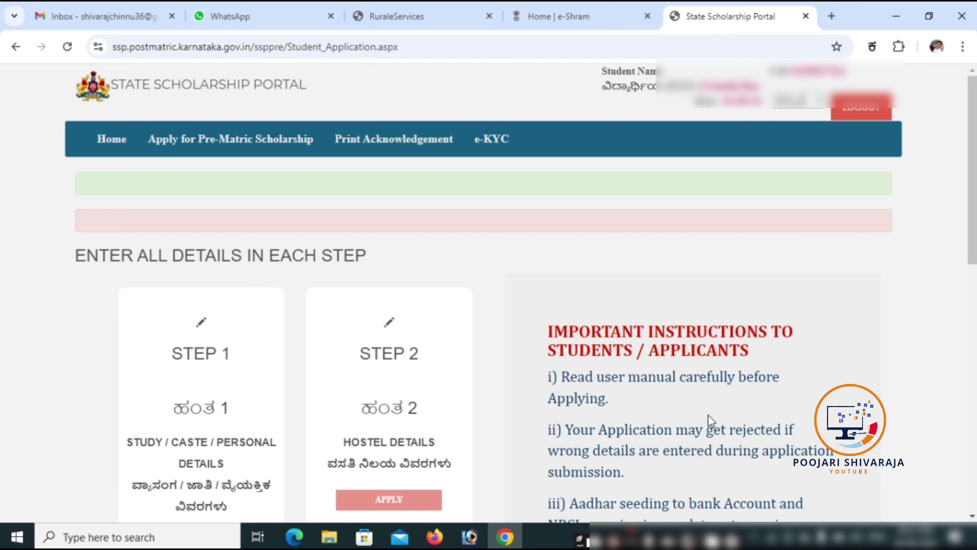
pyautogui.scroll(-3, 709, 414)
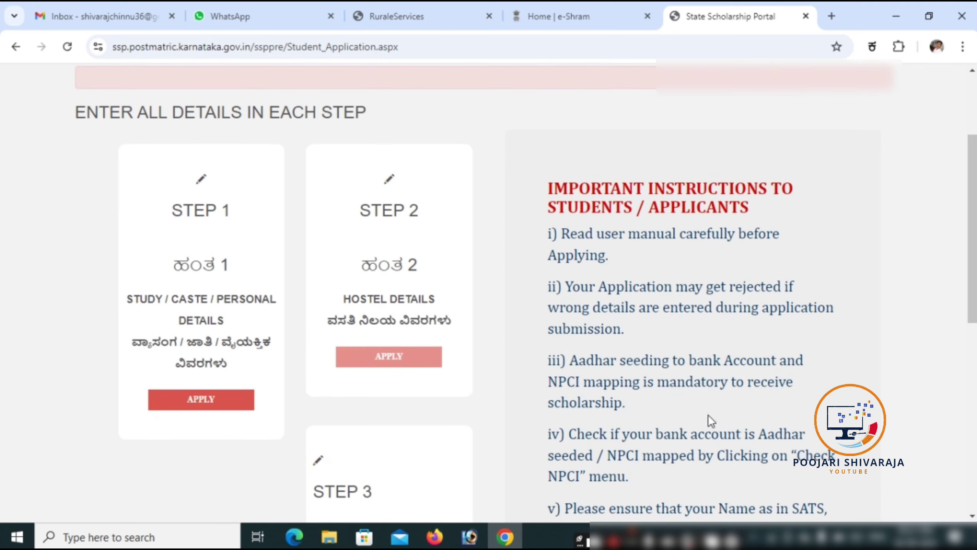
pyautogui.scroll(3, 709, 414)
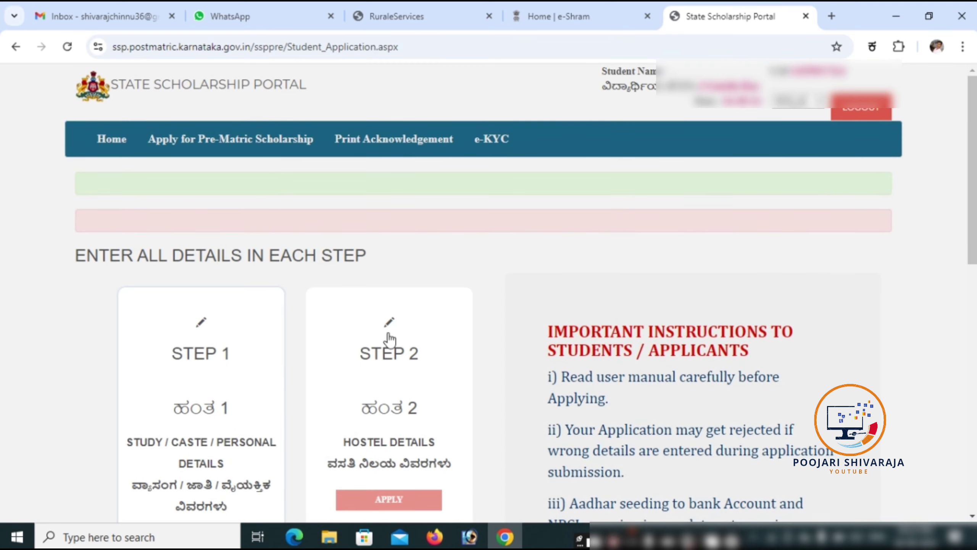
pyautogui.click(497, 146)
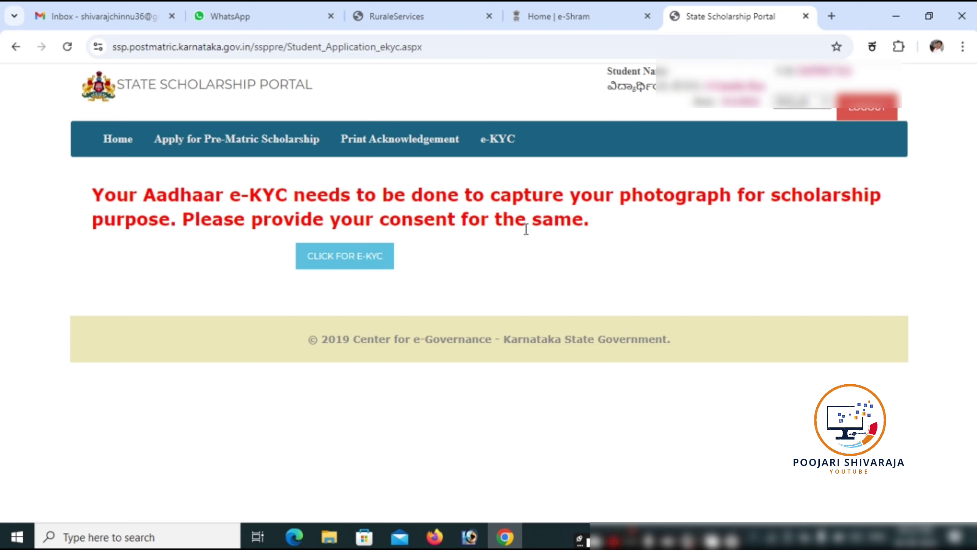
# Start the Aadhaar e-KYC and enter the student's Aadhaar number.
pyautogui.click(345, 257)
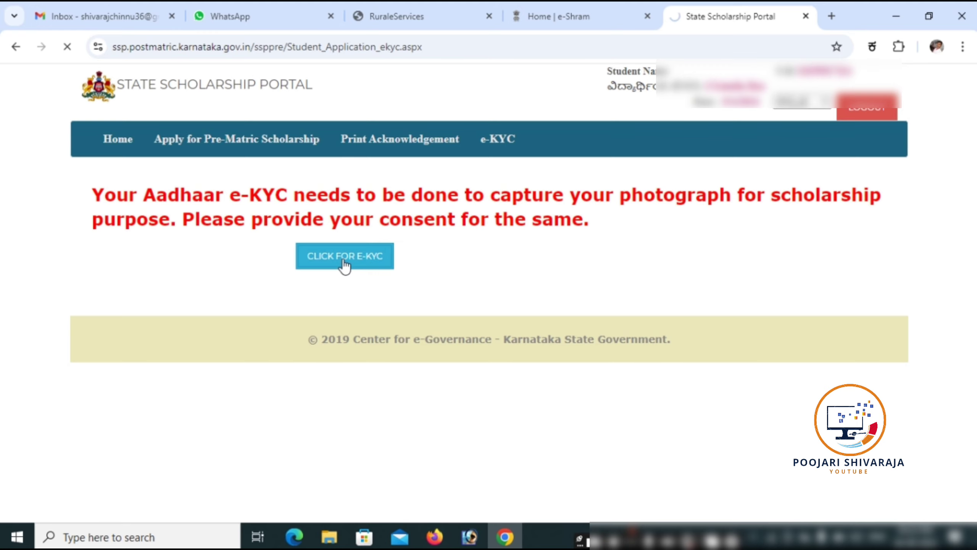
pyautogui.scroll(-1, 342, 328)
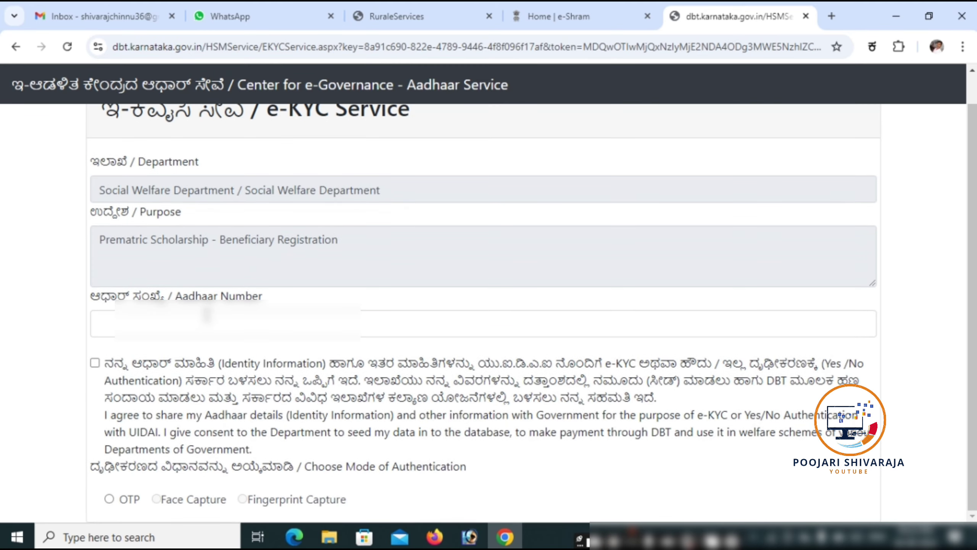
pyautogui.click(100, 323)
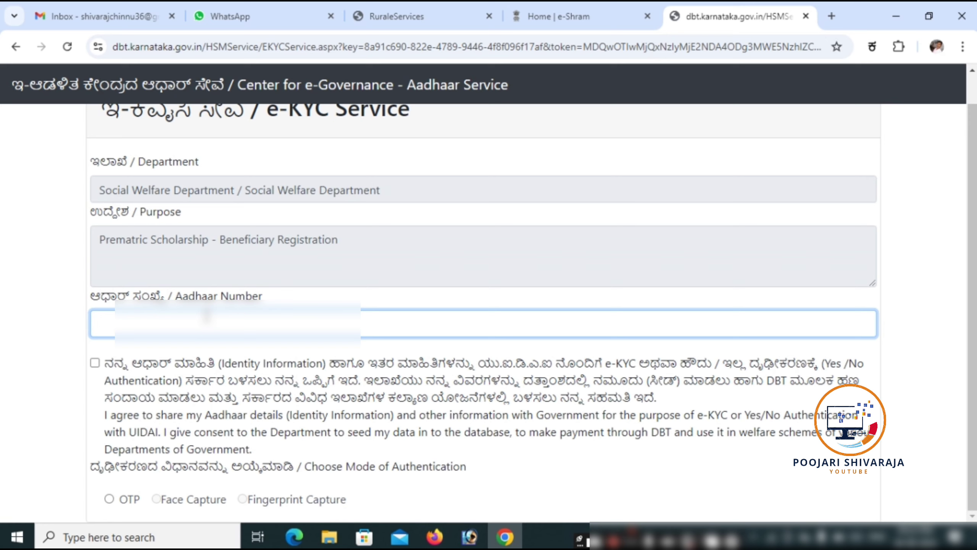
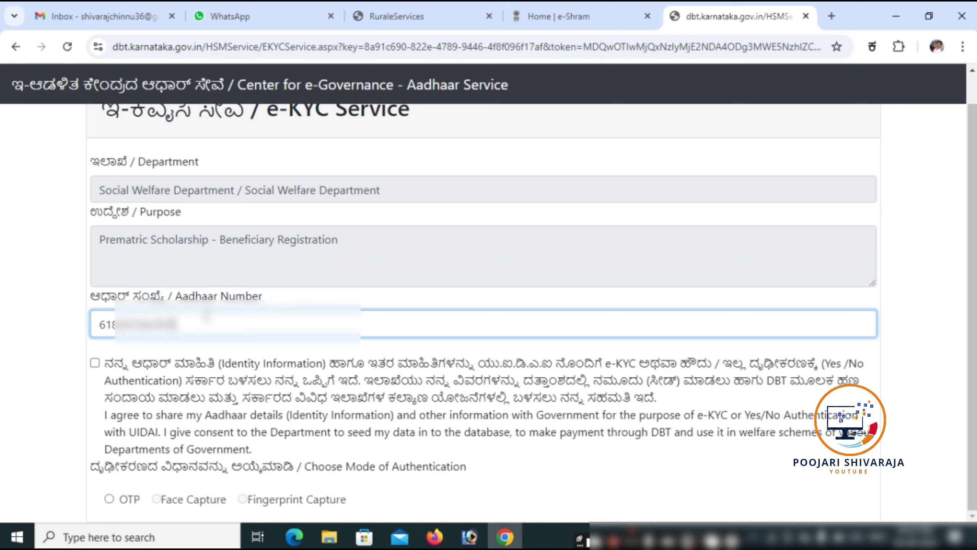
# Give consent, choose OTP authentication, generate the OTP and acknowledge the alert.
pyautogui.click(93, 368)
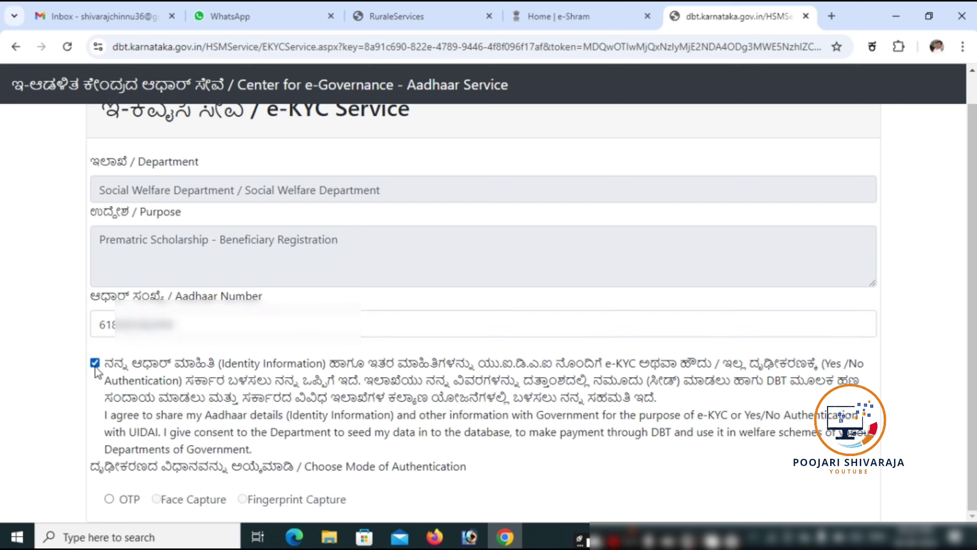
pyautogui.click(109, 499)
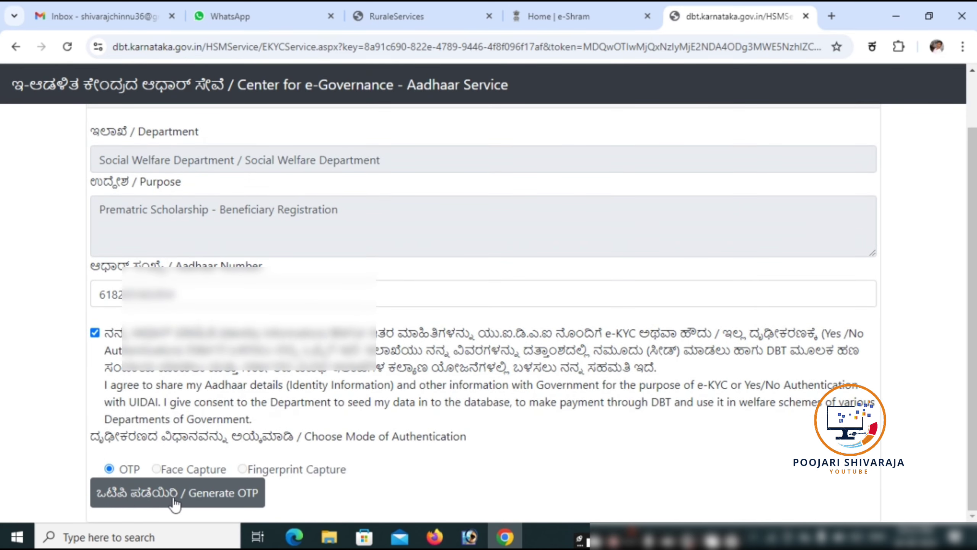
pyautogui.click(188, 500)
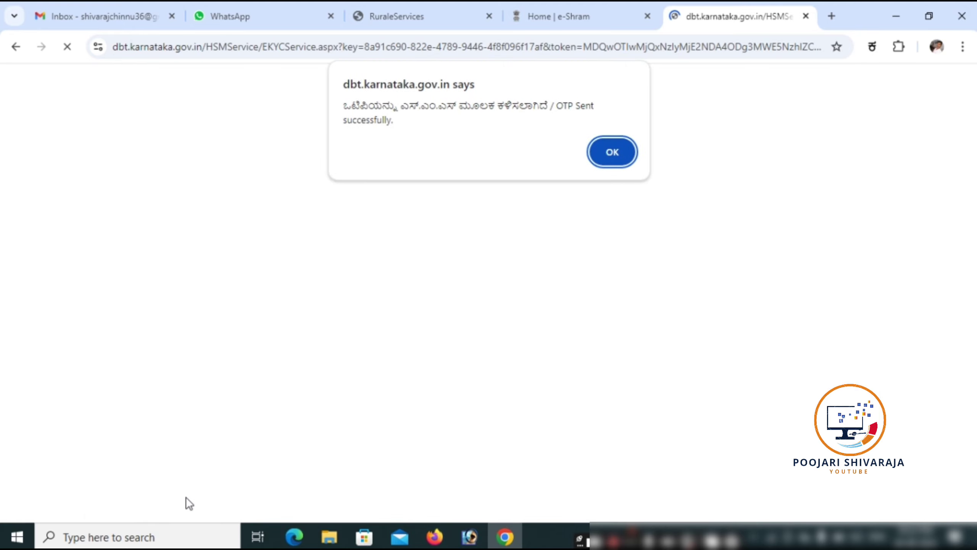
pyautogui.click(615, 155)
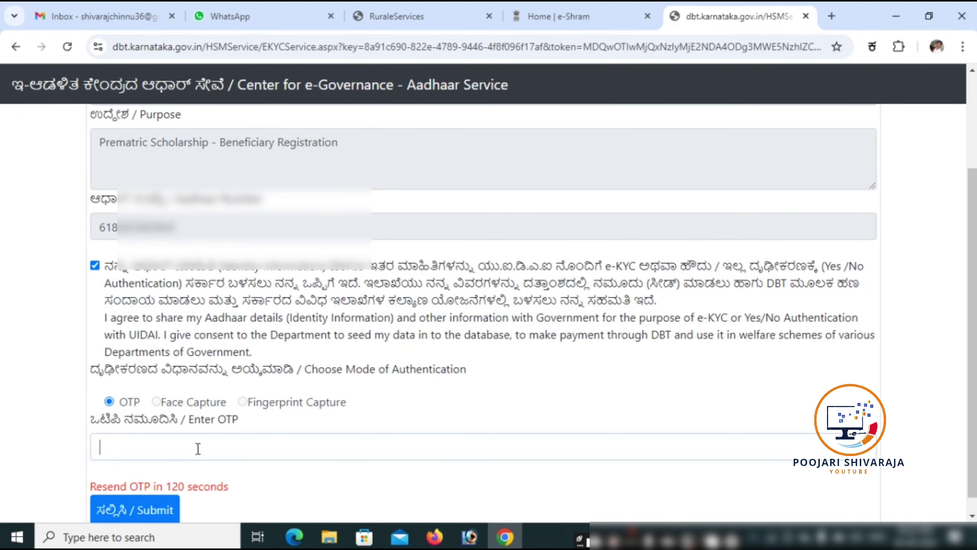
# Enter the received e-KYC OTP, fixing mistyped digits, and submit it.
pyautogui.click(179, 450)
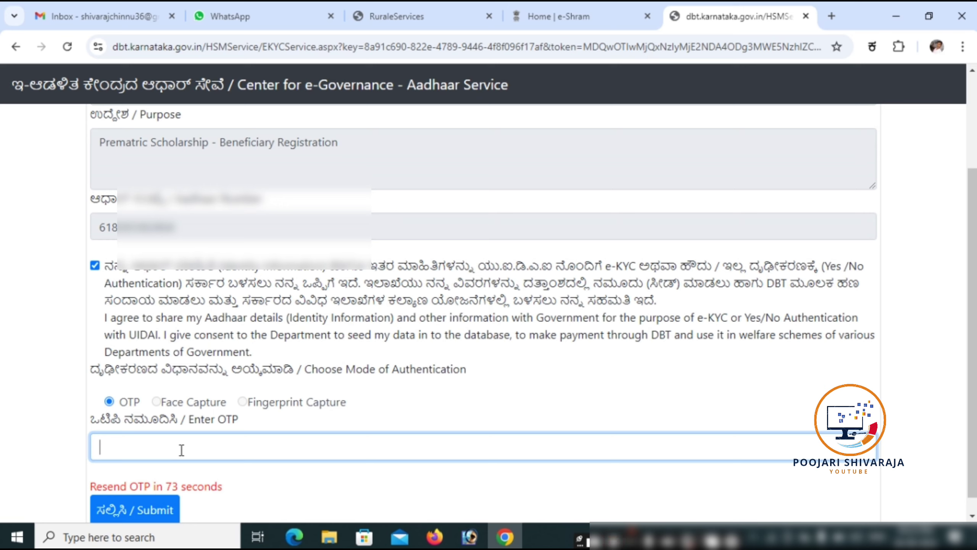
pyautogui.scroll(-1, 181, 451)
pyautogui.click(129, 491)
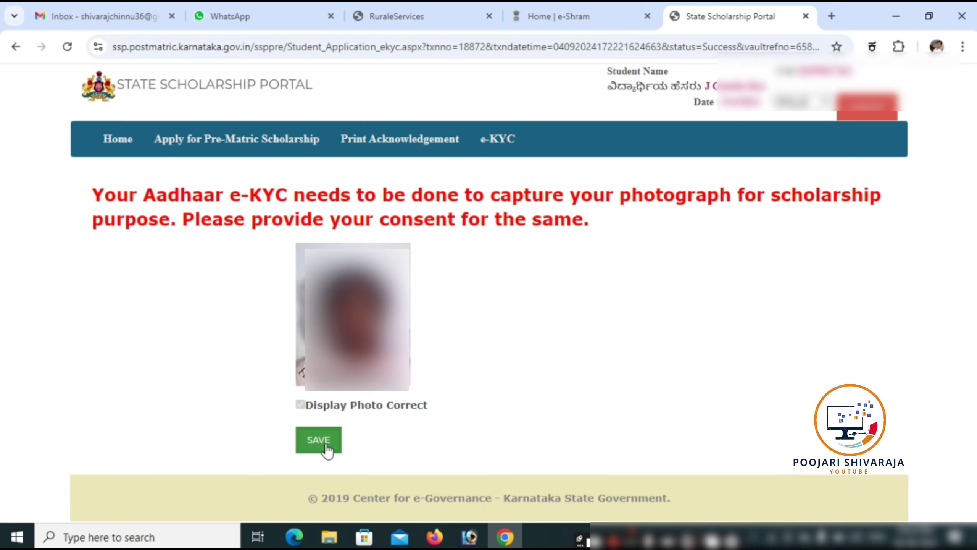
# Save the Aadhaar photo consent and open the Pre-Matric Scholarship application.
pyautogui.click(327, 446)
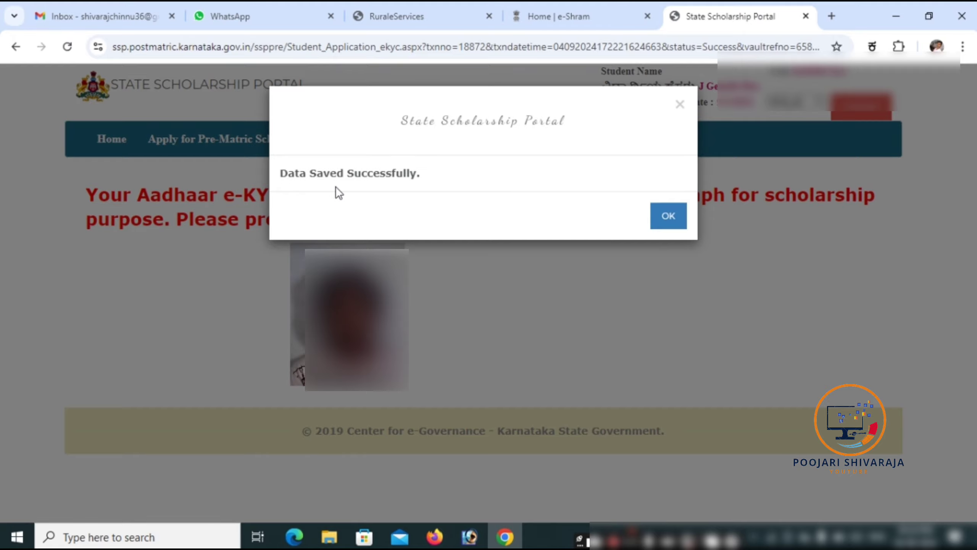
pyautogui.click(681, 225)
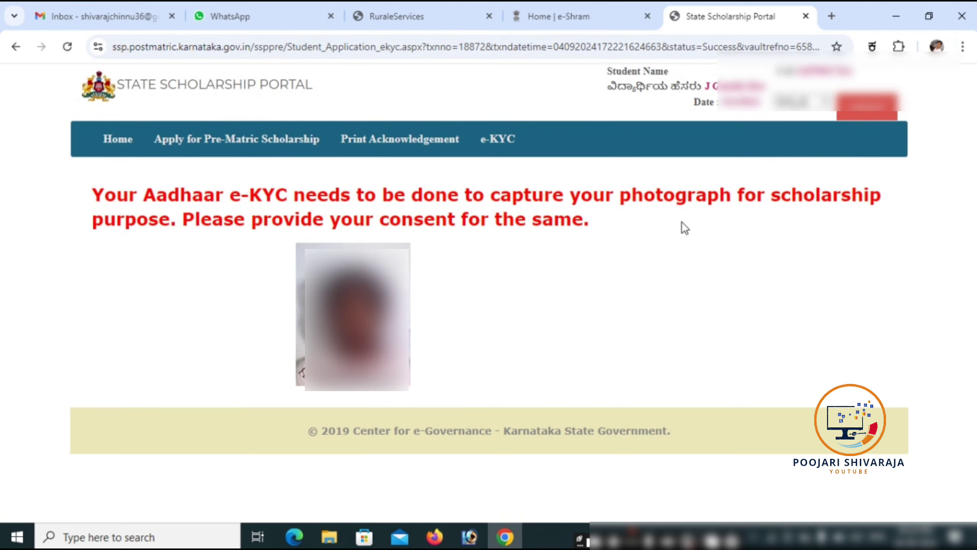
pyautogui.click(255, 143)
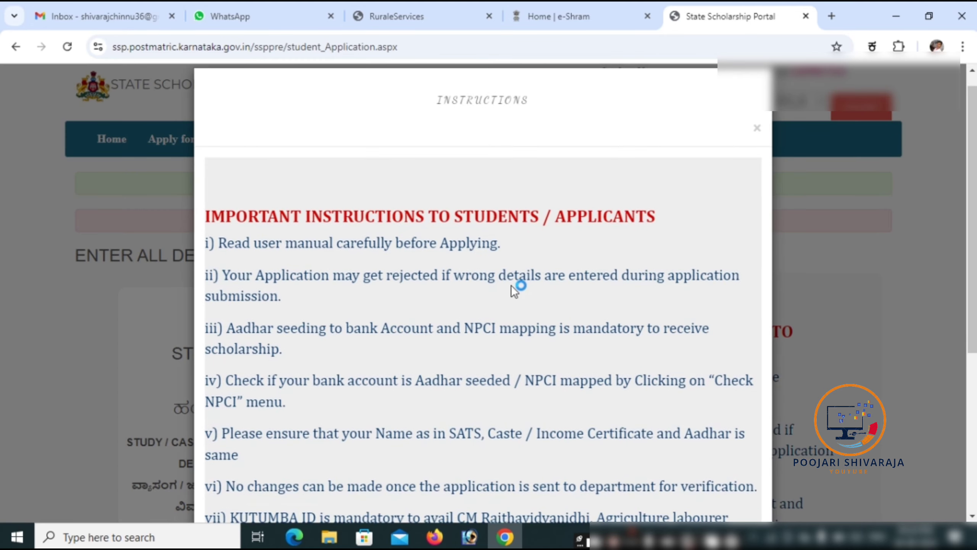
pyautogui.scroll(-5, 511, 287)
pyautogui.scroll(-3, 493, 395)
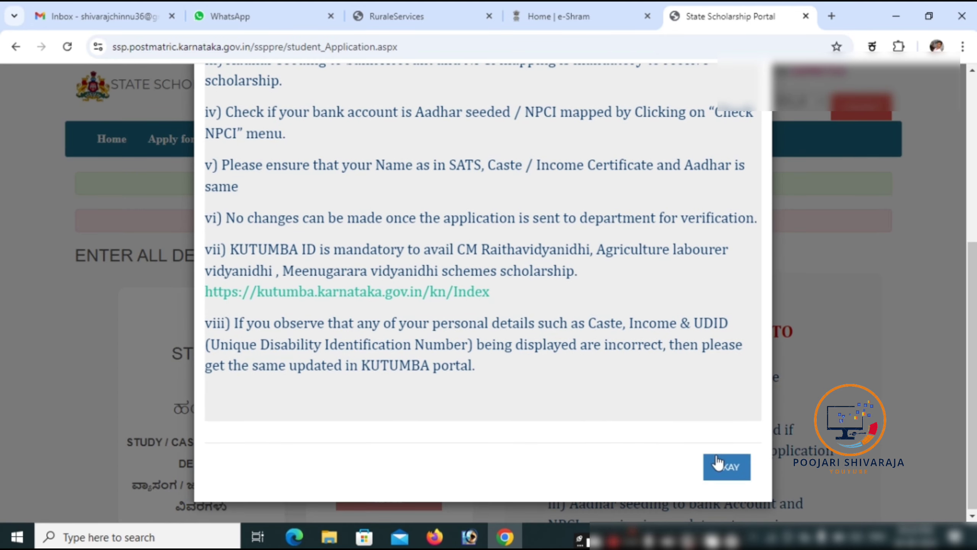
# Close the application instructions with OKAY and review Steps 1–3.
pyautogui.click(727, 467)
pyautogui.scroll(-4, 439, 349)
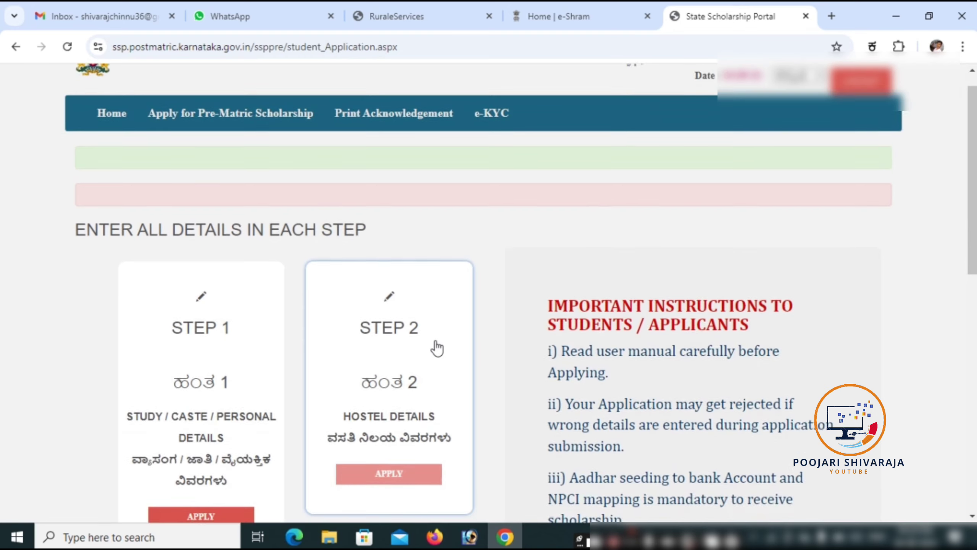
pyautogui.scroll(-2, 439, 348)
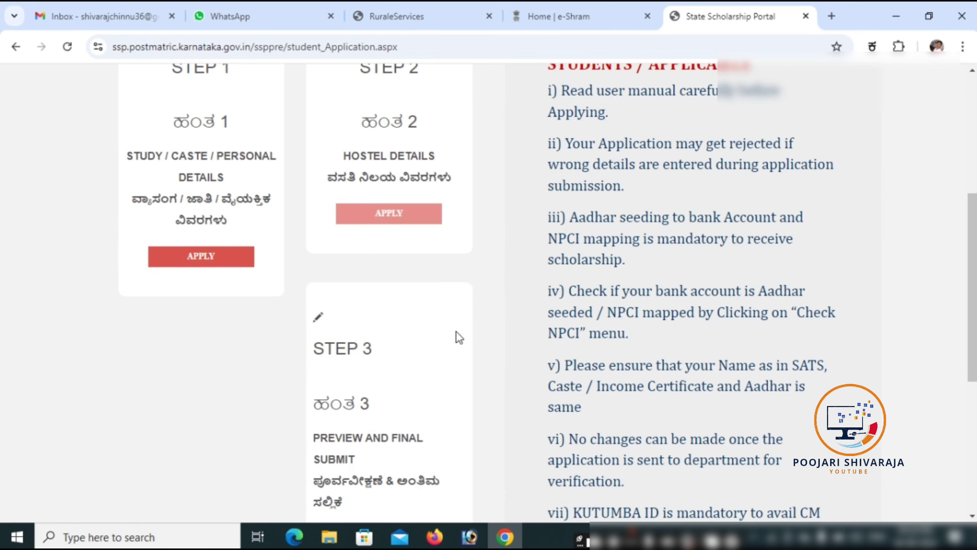
pyautogui.scroll(-2, 395, 355)
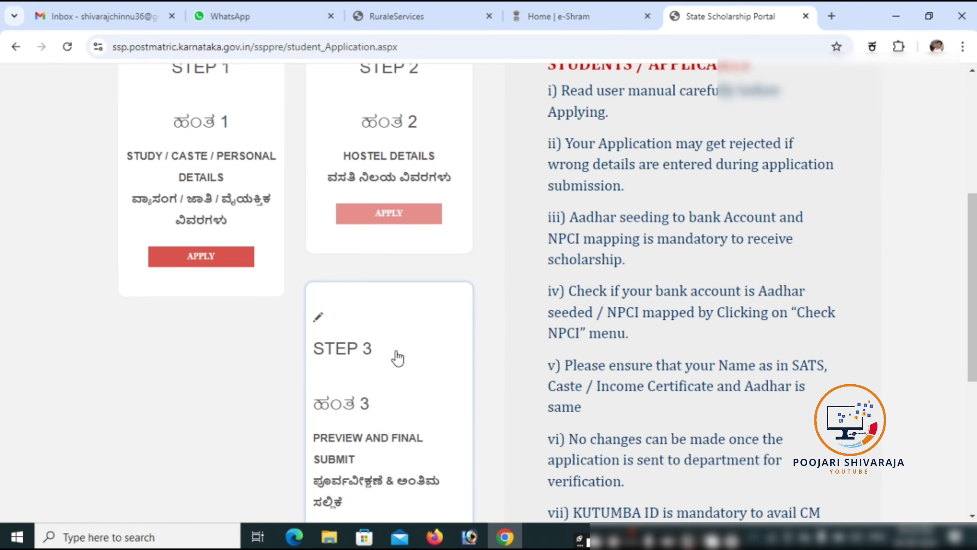
pyautogui.scroll(2, 346, 328)
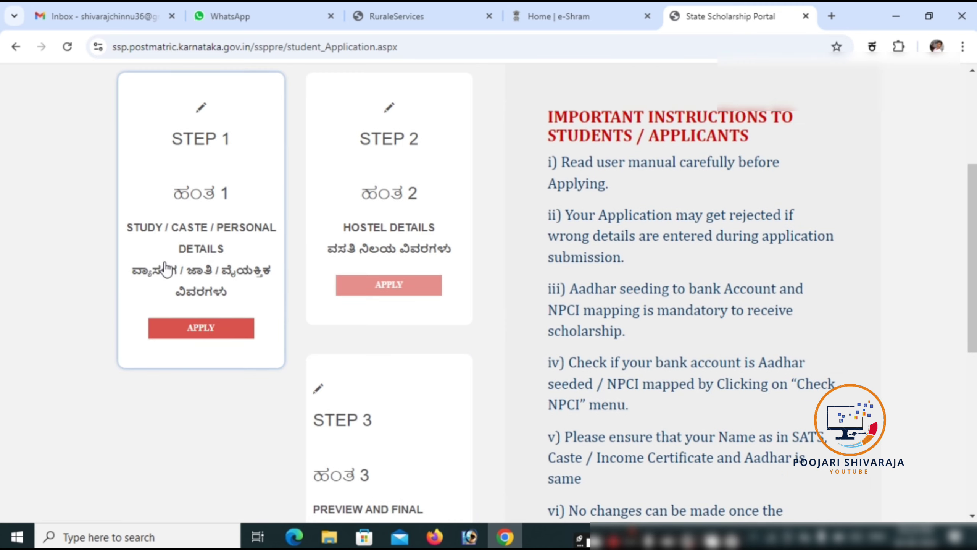
# Open Step 1, enter the student's SATS ID and fetch their academic data.
pyautogui.click(197, 327)
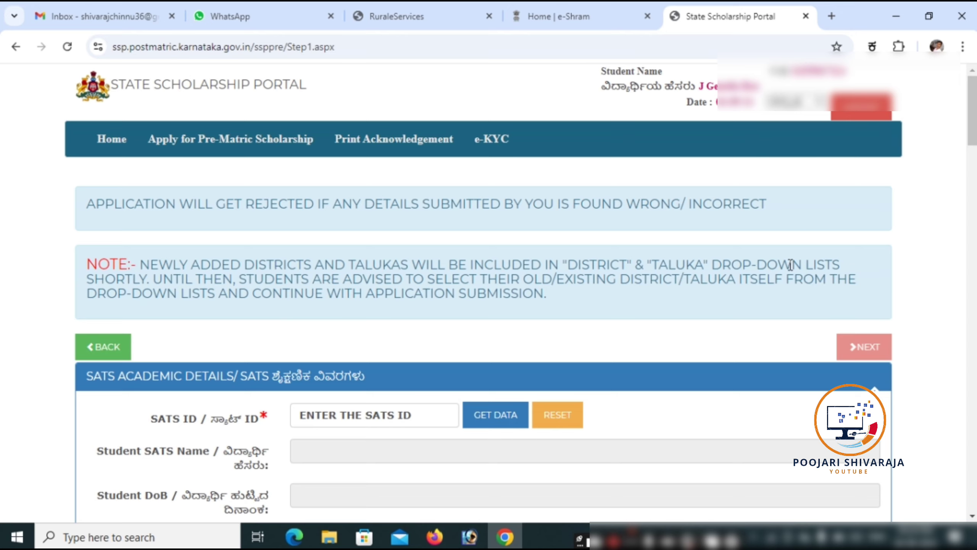
pyautogui.scroll(-5, 787, 299)
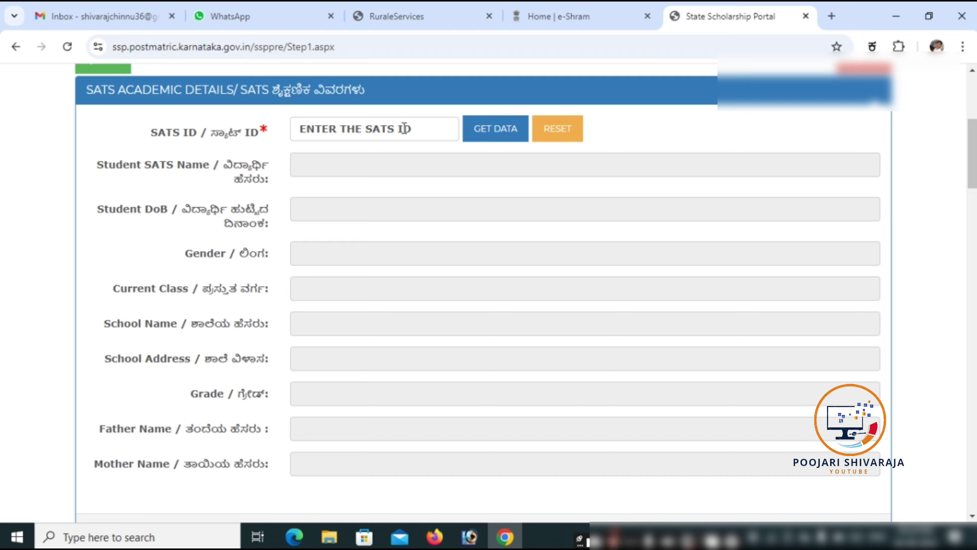
pyautogui.click(417, 129)
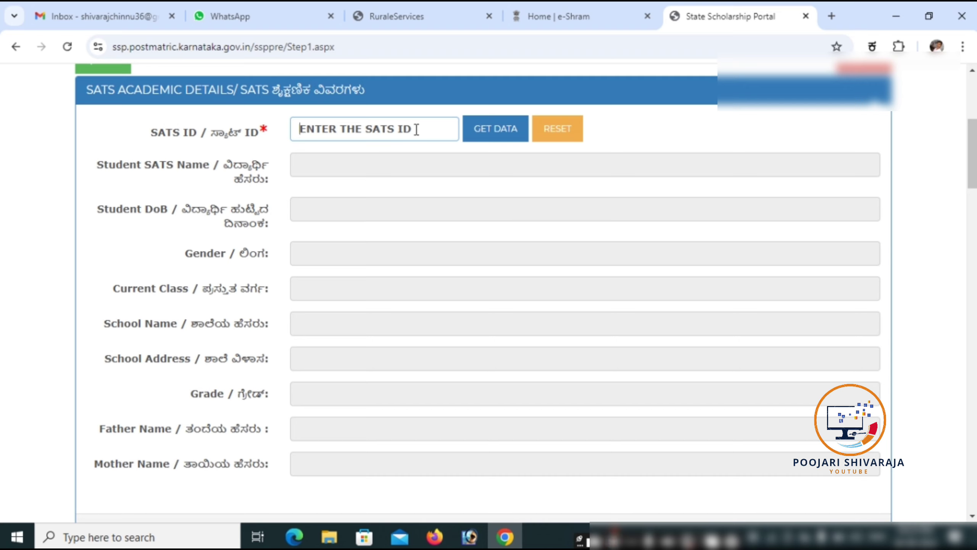
pyautogui.write('1')
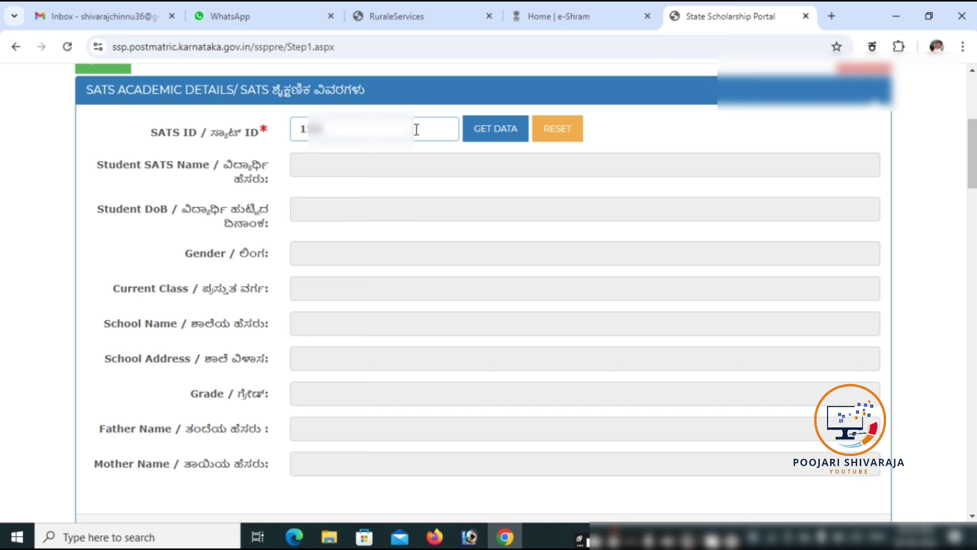
pyautogui.write('23456')
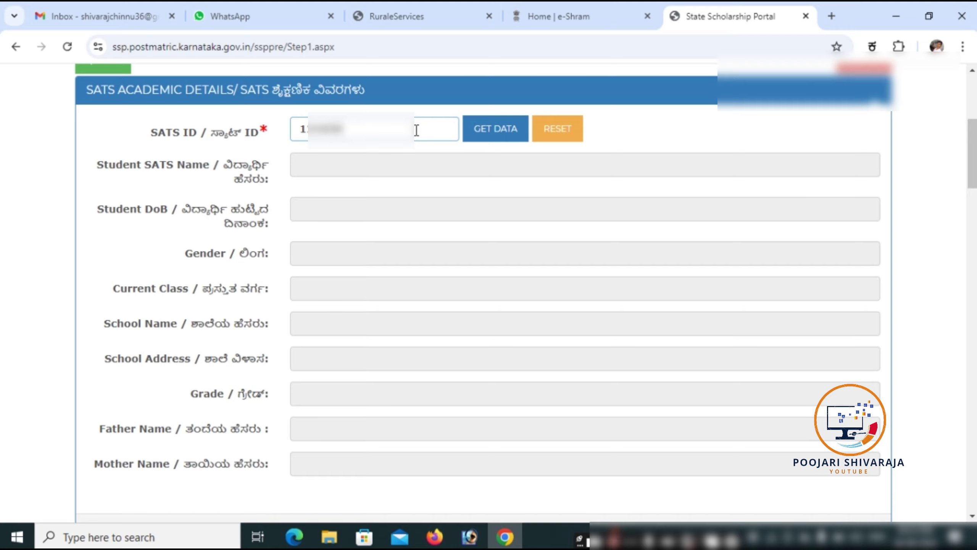
pyautogui.write('789')
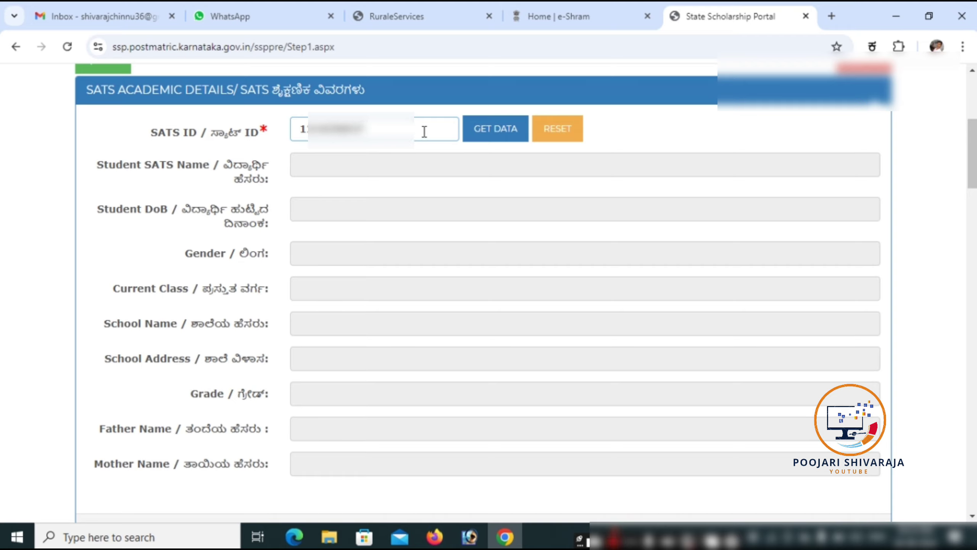
pyautogui.click(504, 133)
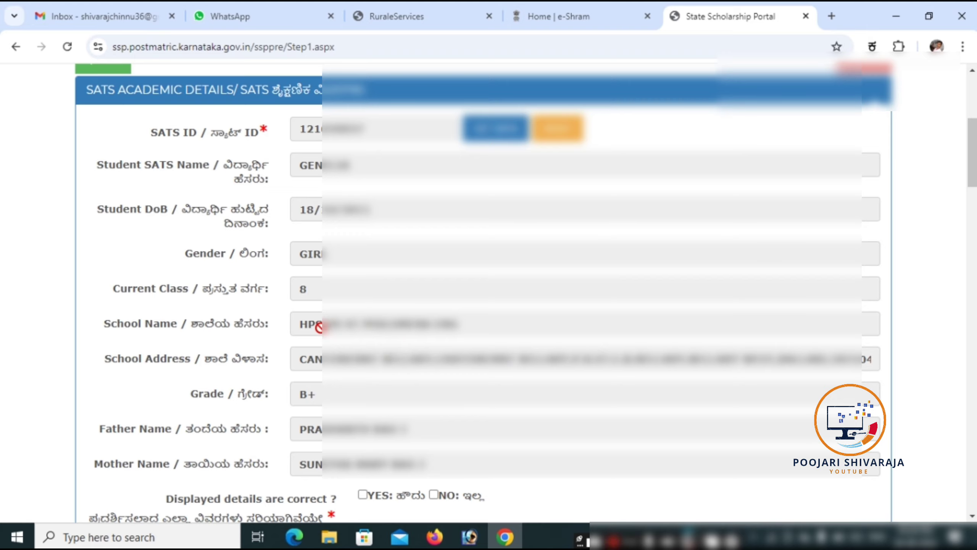
# Mark the displayed SATS details as correct (YES), save them, and acknowledge the data-saved message.
pyautogui.scroll(-2, 332, 442)
pyautogui.scroll(-2, 332, 442)
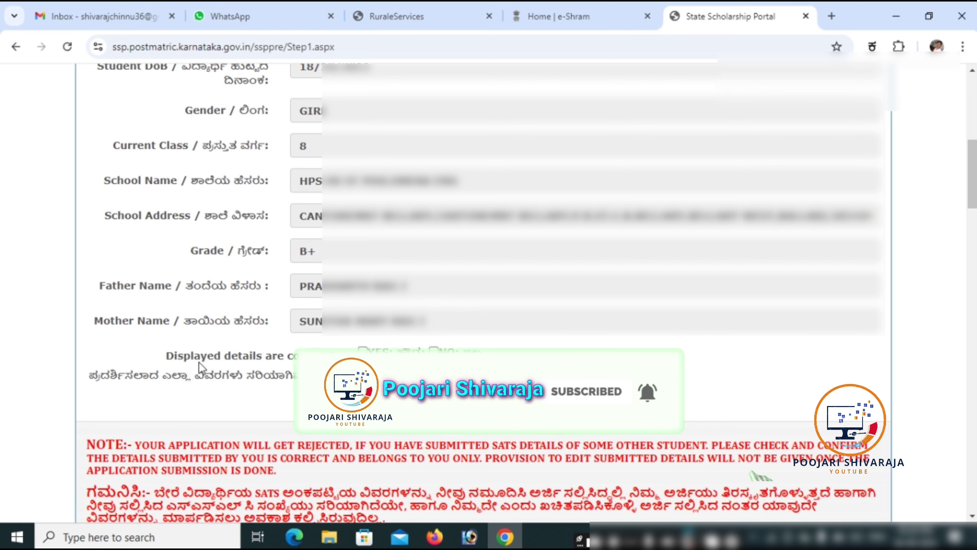
pyautogui.click(362, 351)
pyautogui.scroll(-4, 362, 351)
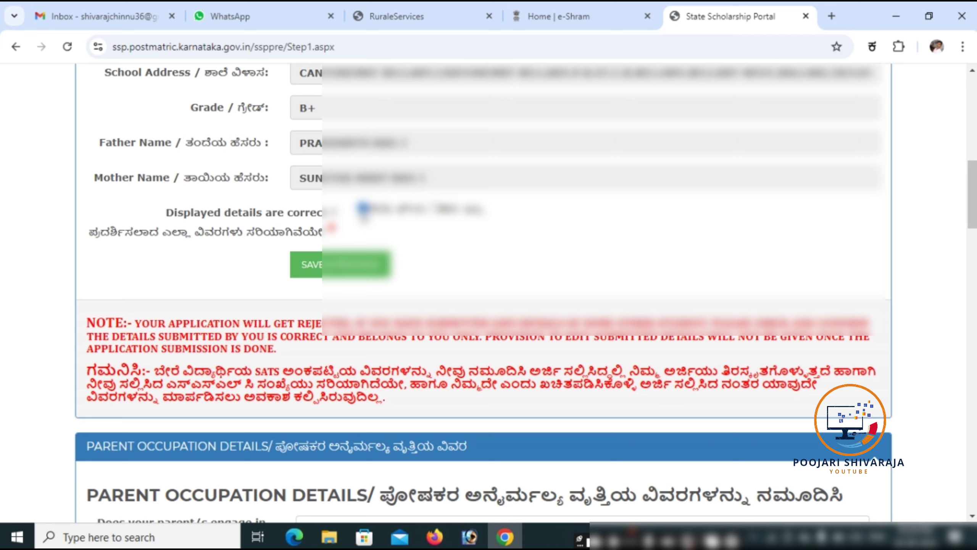
pyautogui.click(372, 272)
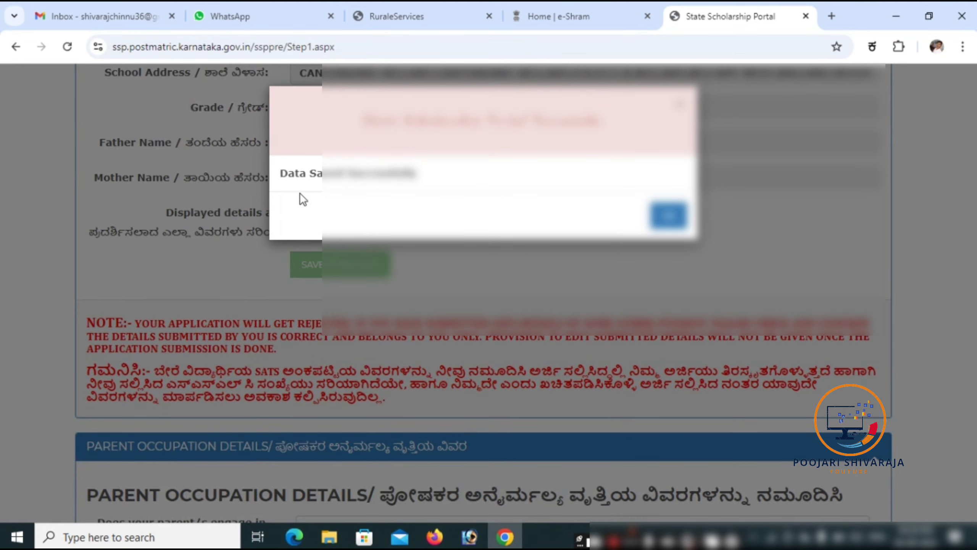
pyautogui.click(669, 216)
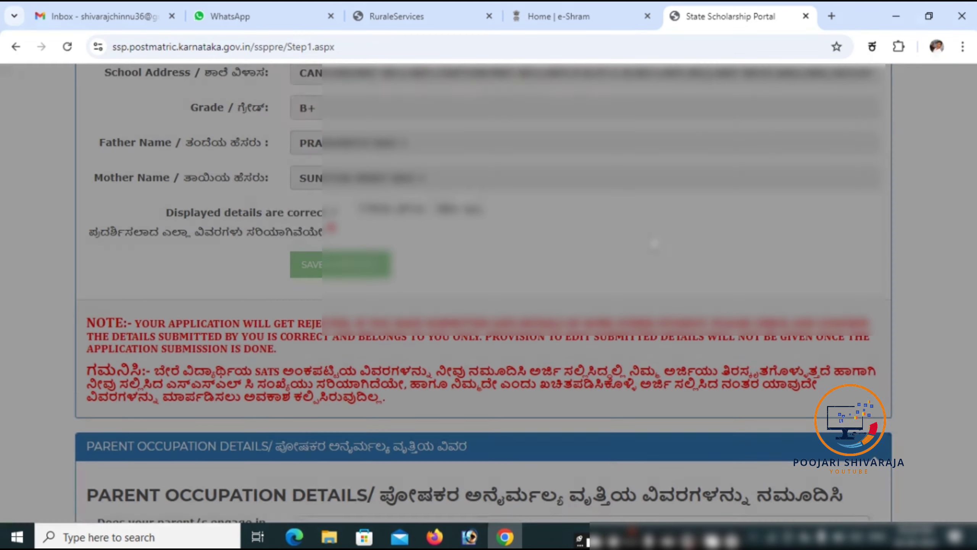
# Answer NO for parents in an unclean occupation, then save and proceed past the success message.
pyautogui.scroll(-6, 510, 338)
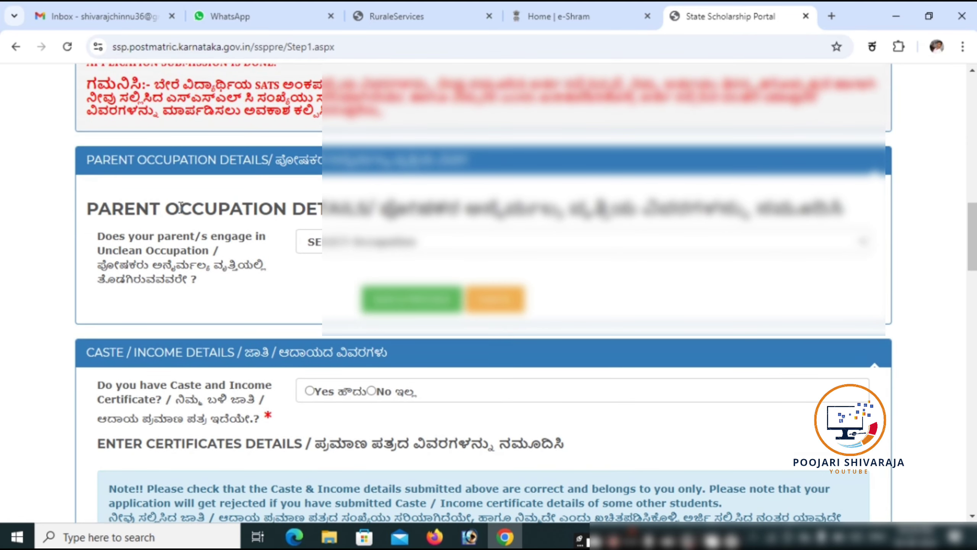
pyautogui.click(353, 245)
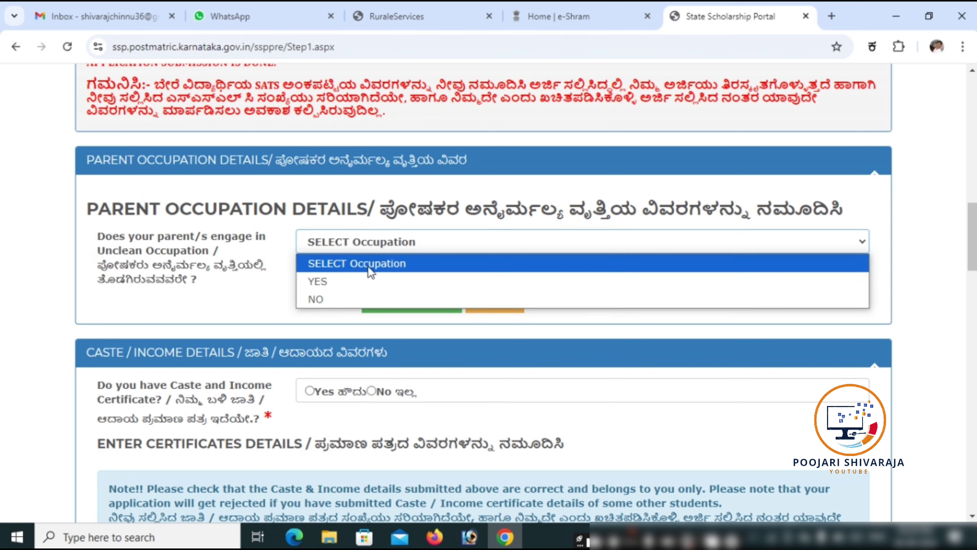
pyautogui.click(321, 300)
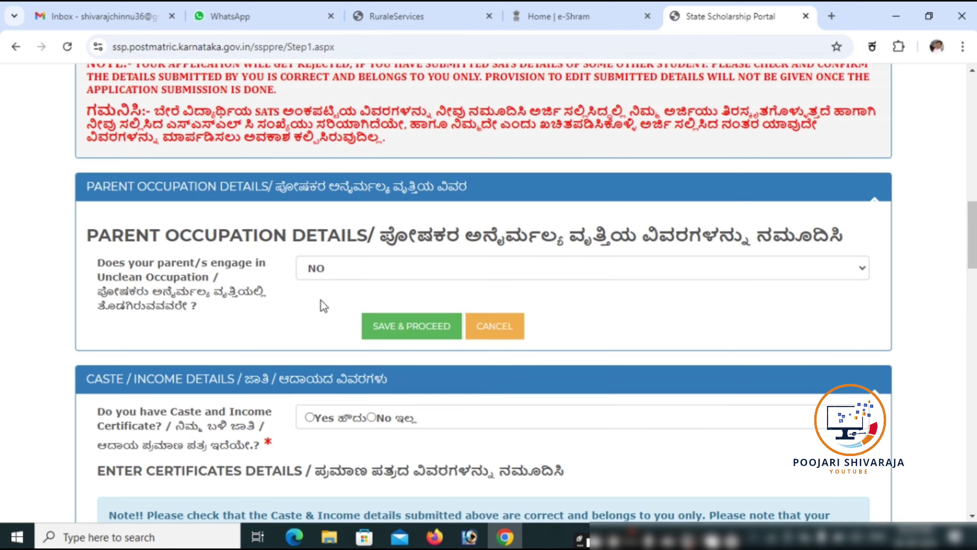
pyautogui.click(394, 331)
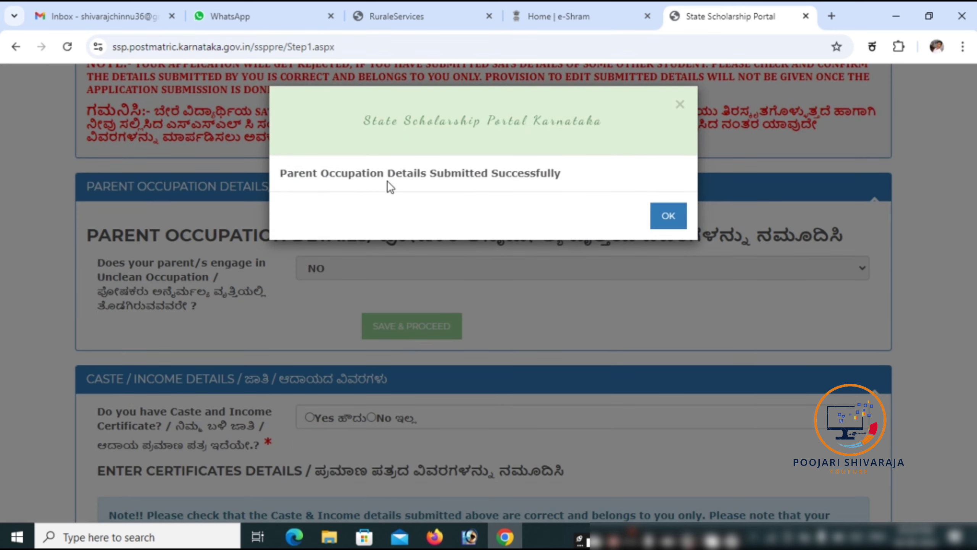
pyautogui.click(669, 216)
# Answer Yes to holding caste and income certificates and choose ಕ್ರಿಶ್ಚಿಯನ್ (Christian) as religion.
pyautogui.scroll(-3, 673, 310)
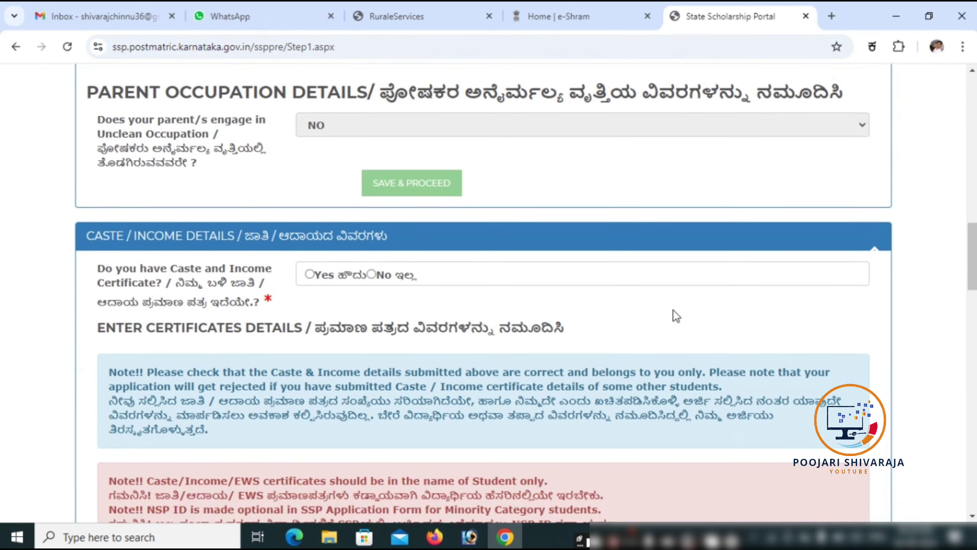
pyautogui.scroll(-2, 673, 310)
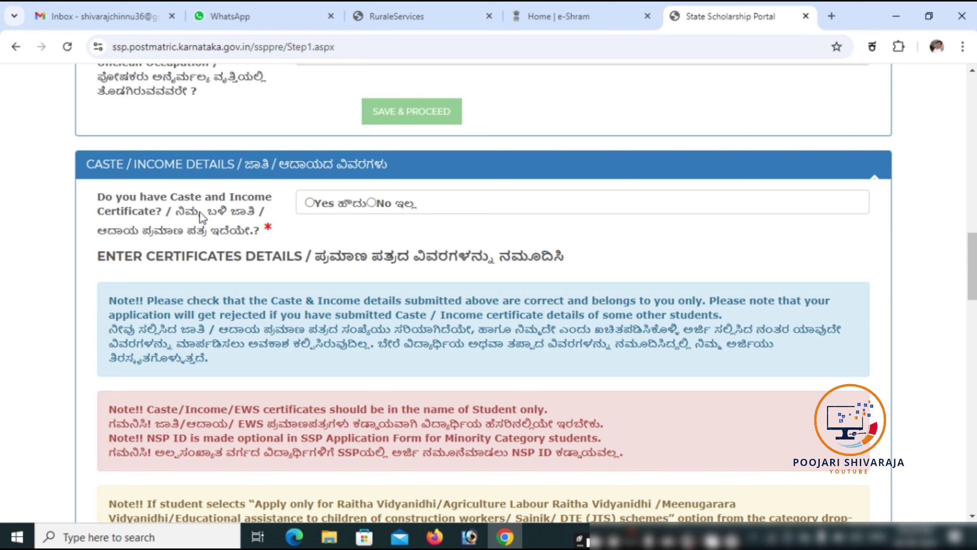
pyautogui.click(310, 203)
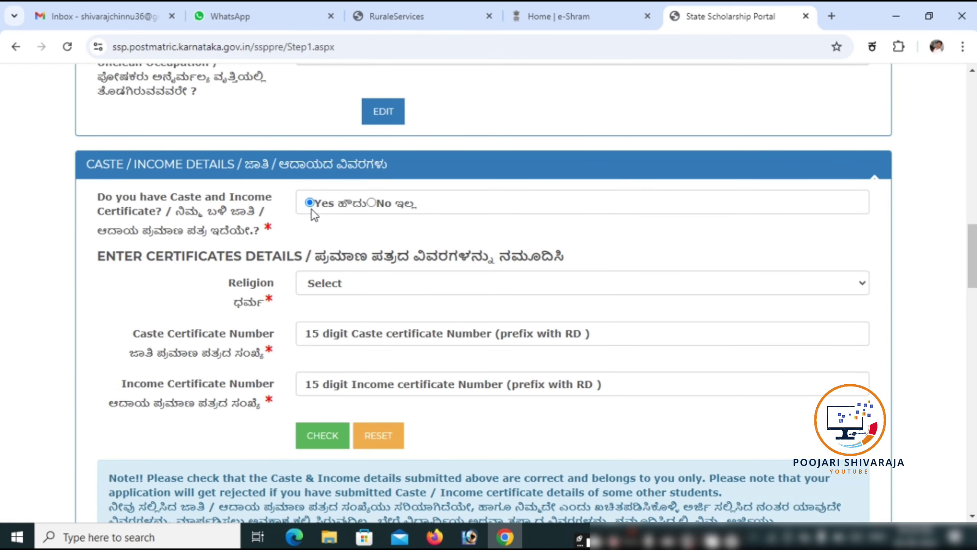
pyautogui.click(342, 285)
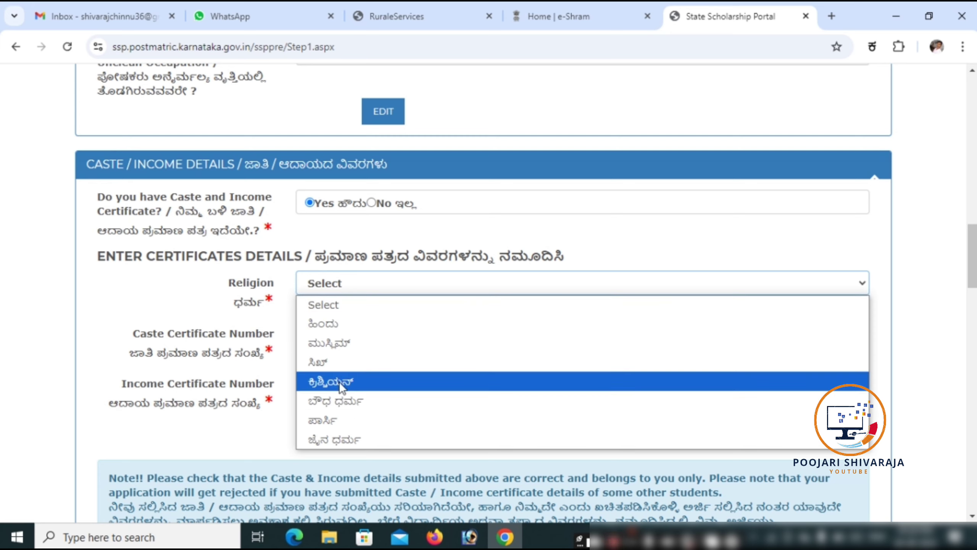
pyautogui.click(359, 383)
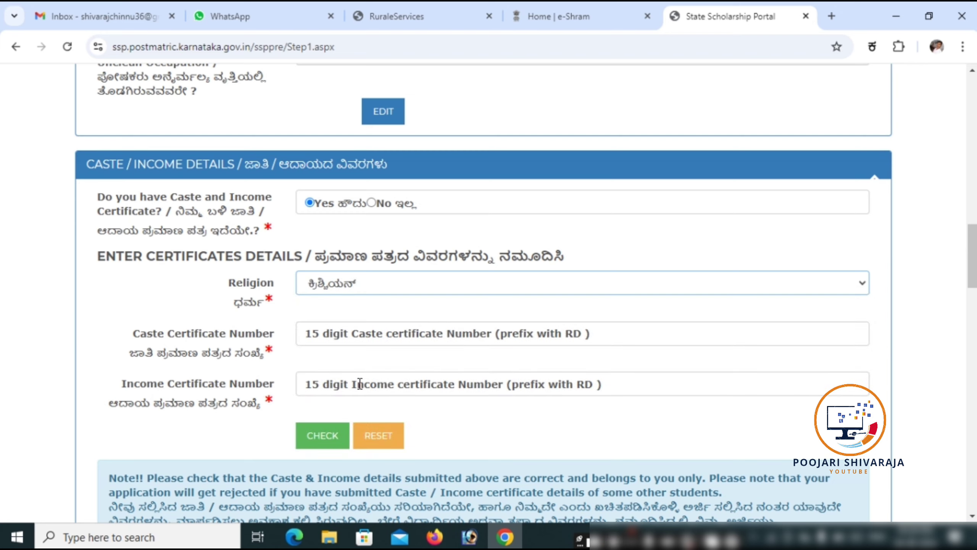